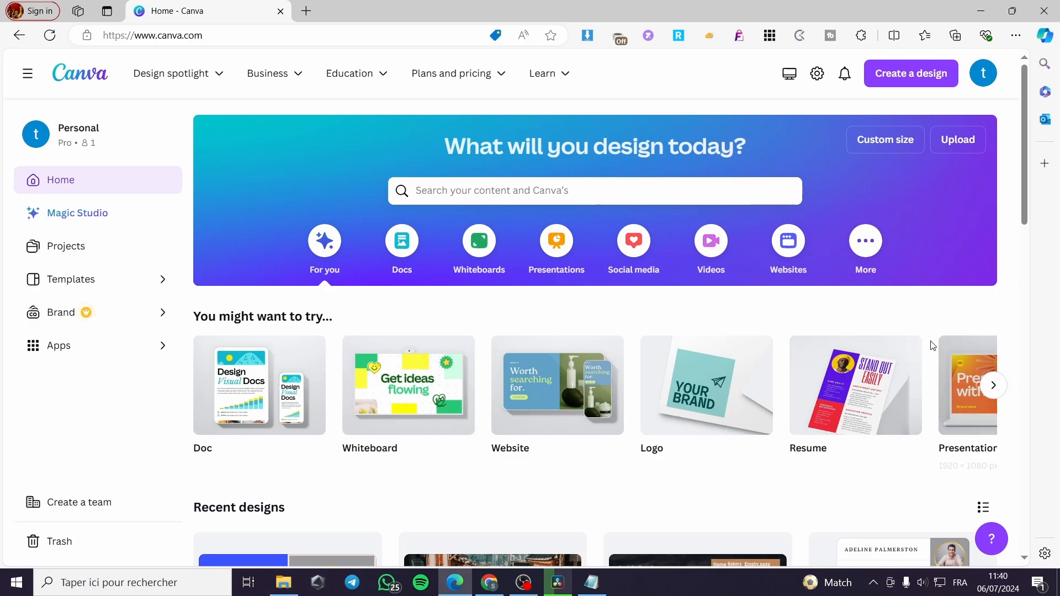
# Search Canva's content for "youtbe video", expand the template results and browse through them
pyautogui.click(571, 196)
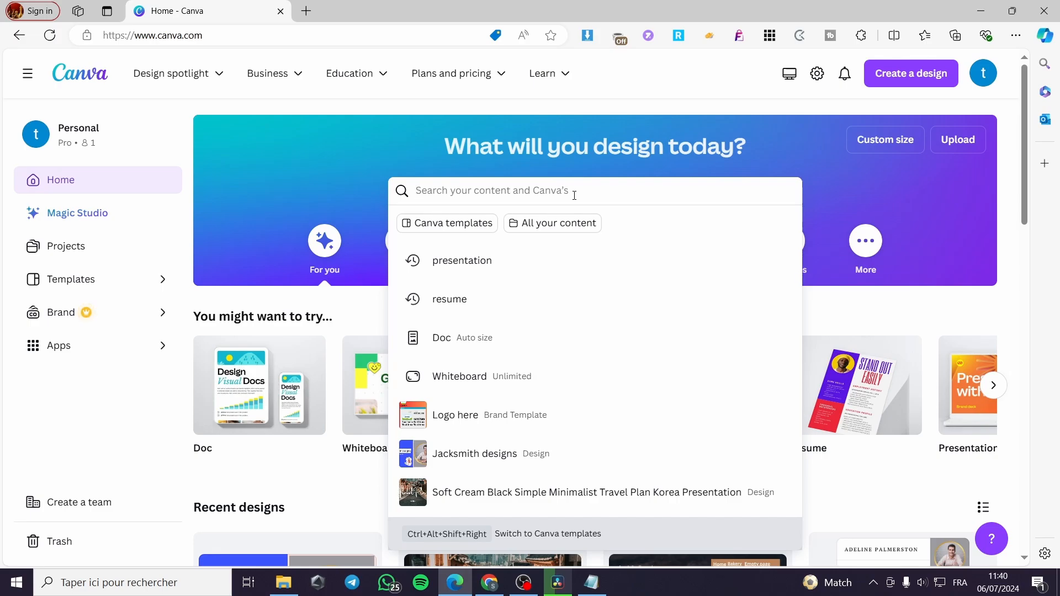
pyautogui.write('yo')
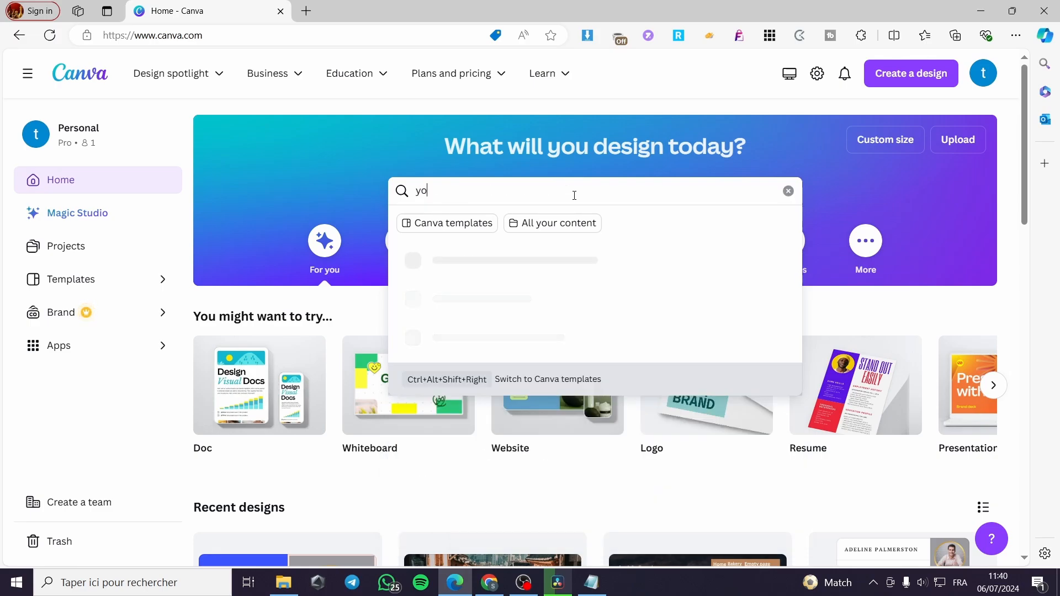
pyautogui.write('utbe')
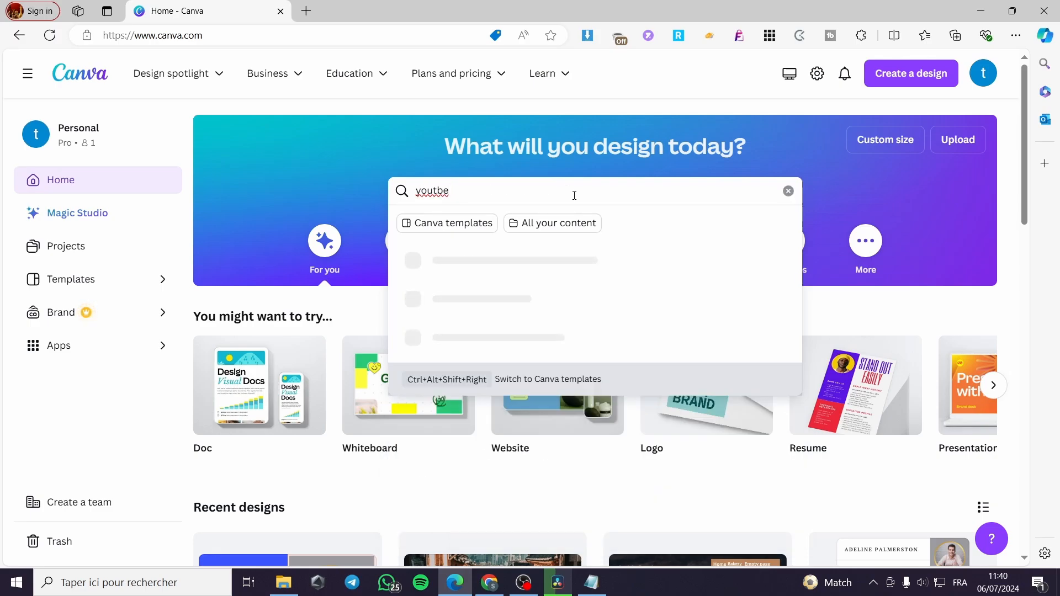
pyautogui.write(' video')
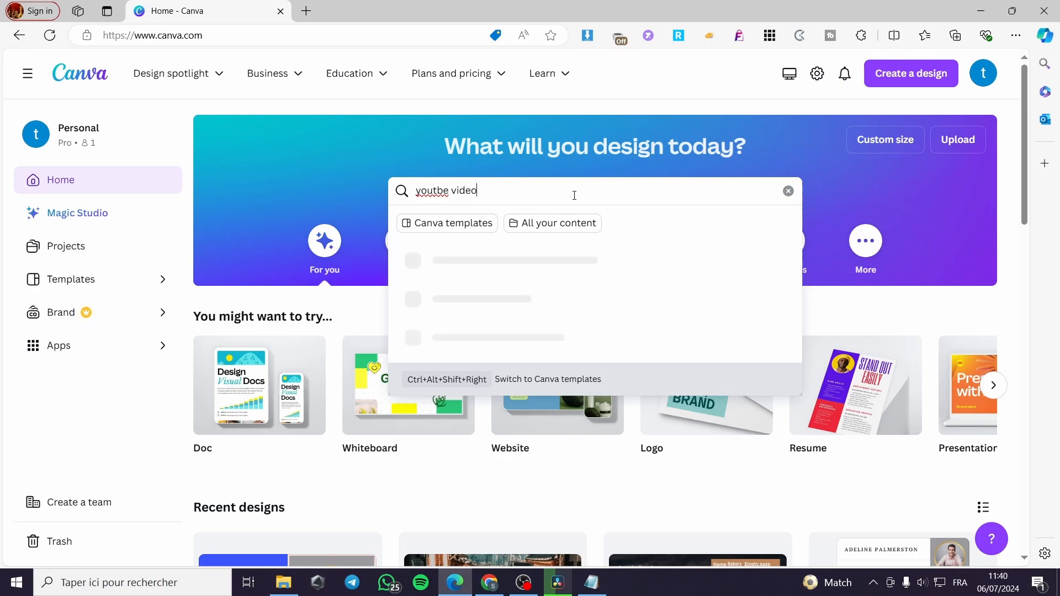
pyautogui.press('Return')
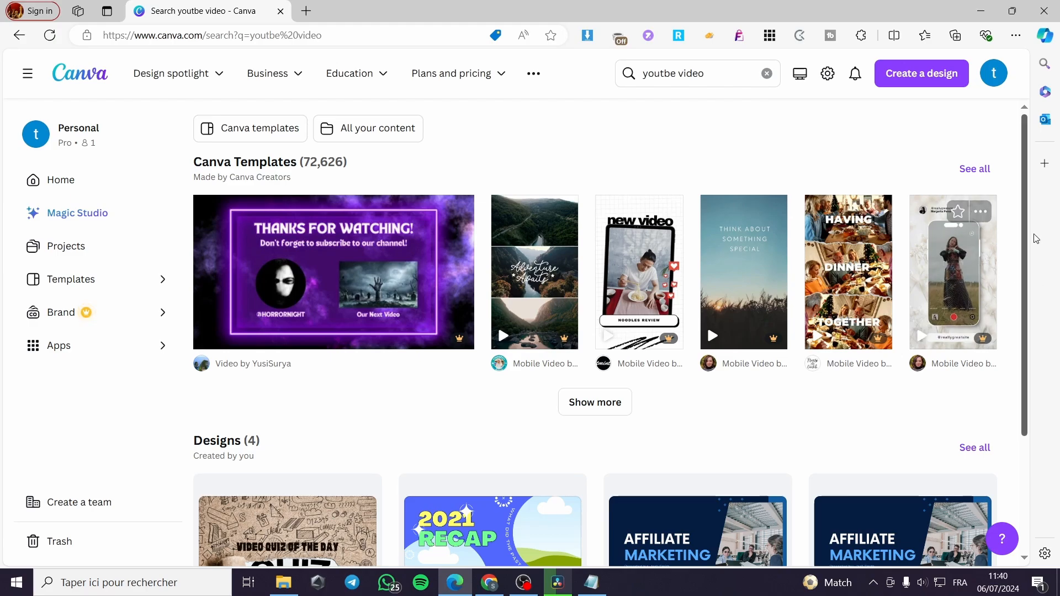
pyautogui.click(573, 409)
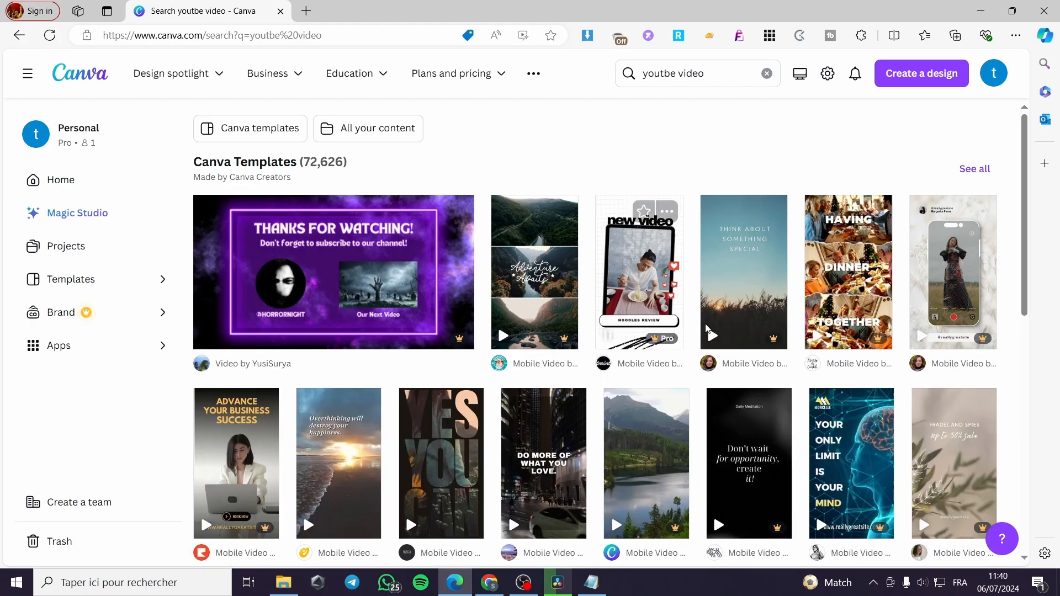
pyautogui.scroll(-2, 796, 264)
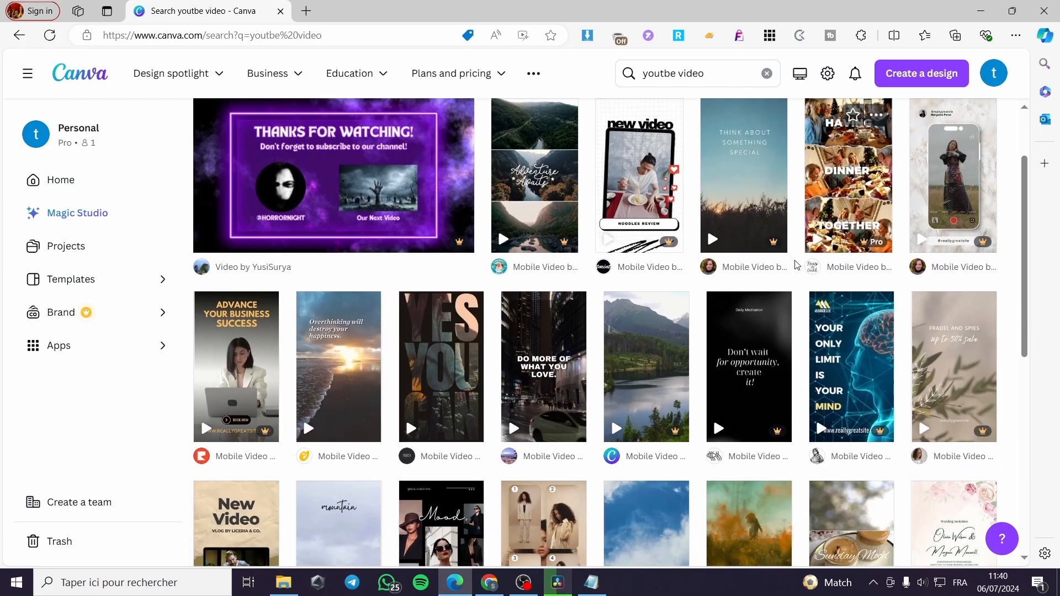
pyautogui.scroll(-2, 796, 265)
pyautogui.scroll(4, 331, 161)
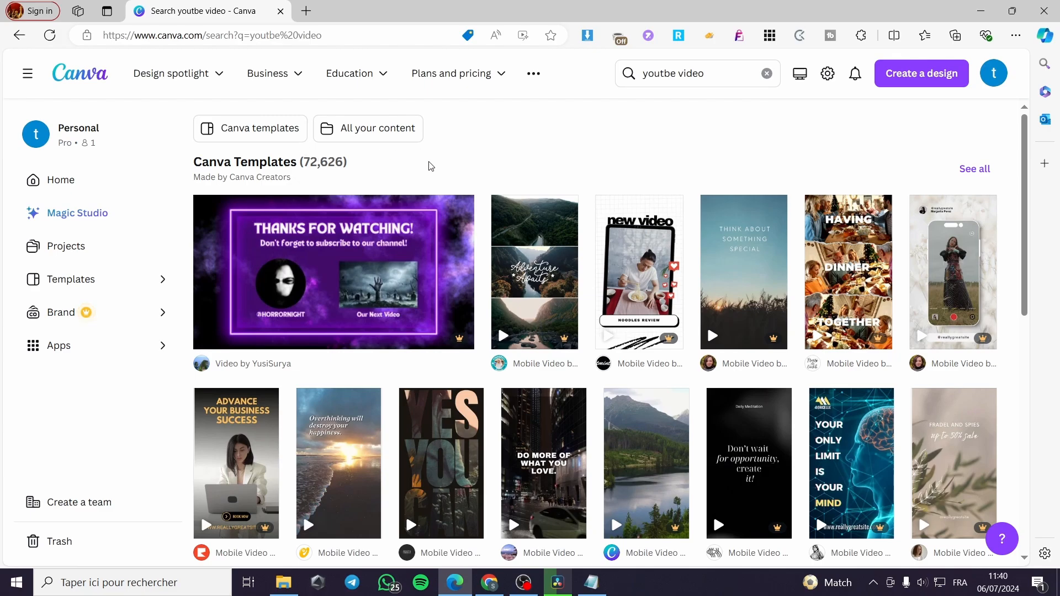
pyautogui.scroll(-6, 431, 166)
pyautogui.click(580, 441)
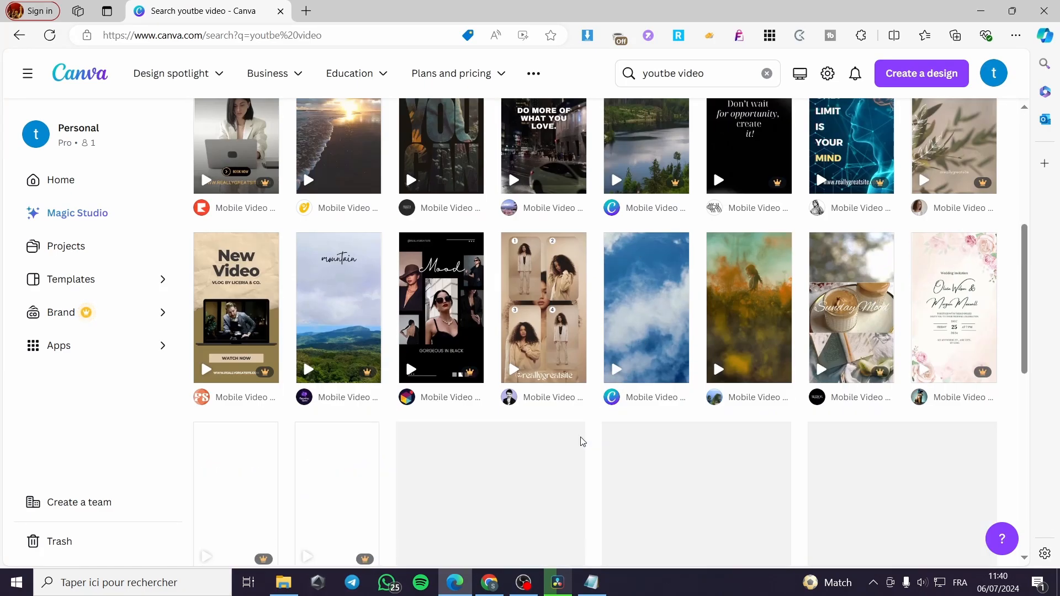
pyautogui.scroll(6, 356, 278)
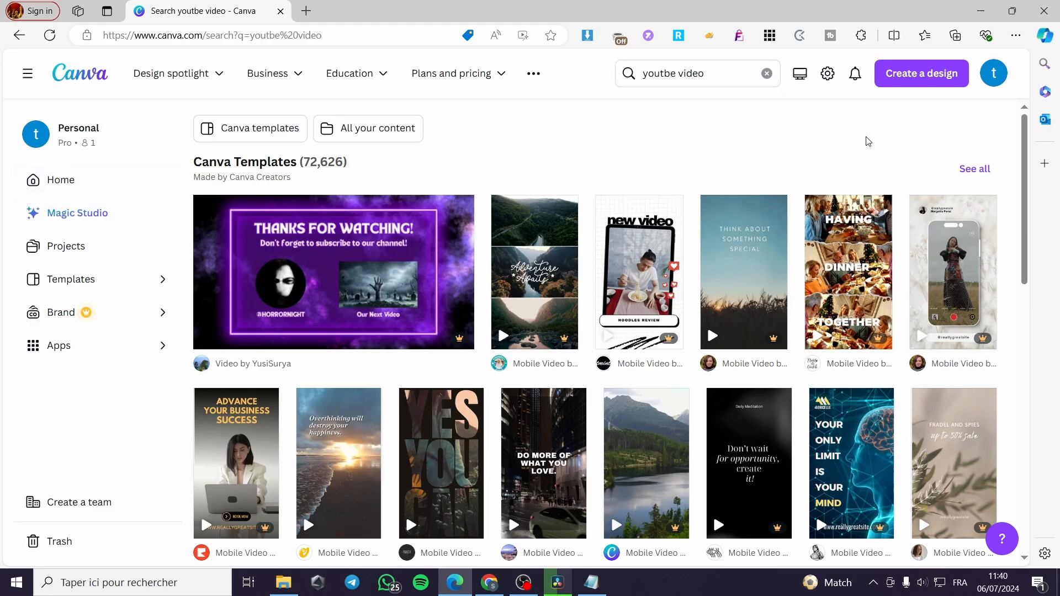
# Create a new blank design using the recent custom size of 1280 × 769 px
pyautogui.click(925, 71)
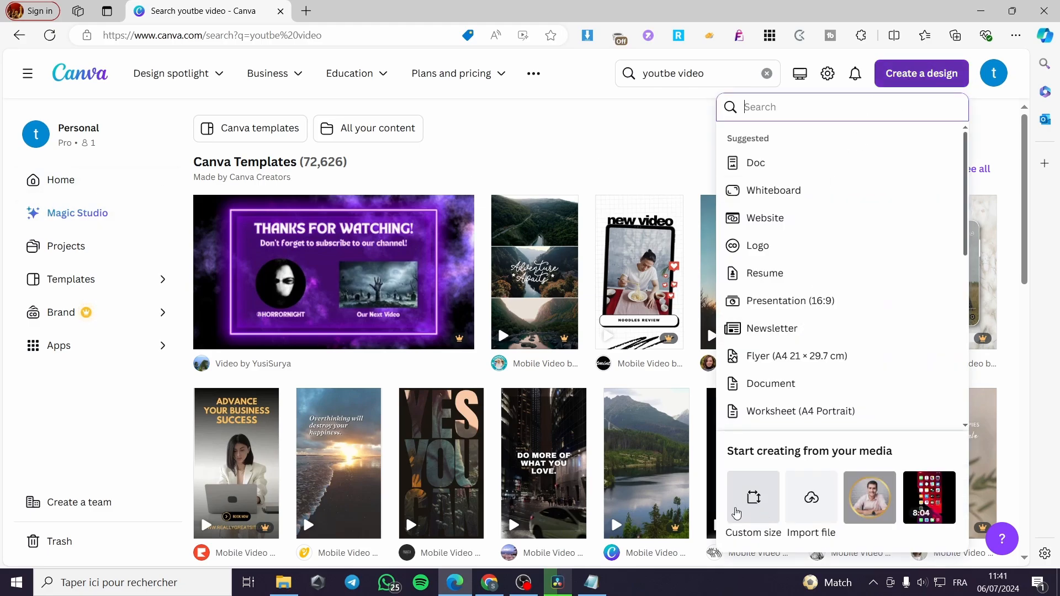
pyautogui.click(752, 499)
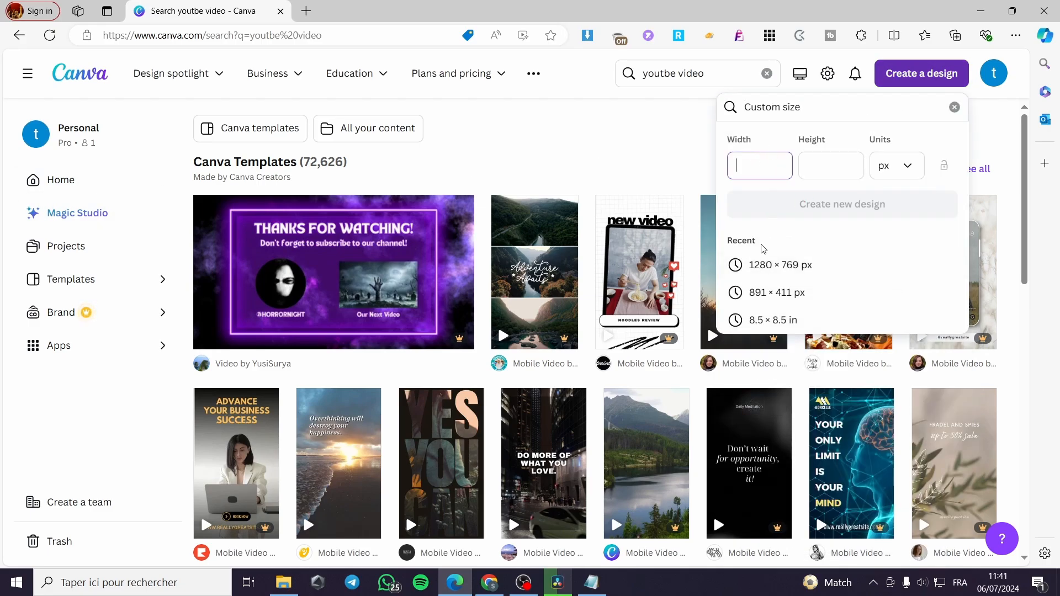
pyautogui.click(783, 269)
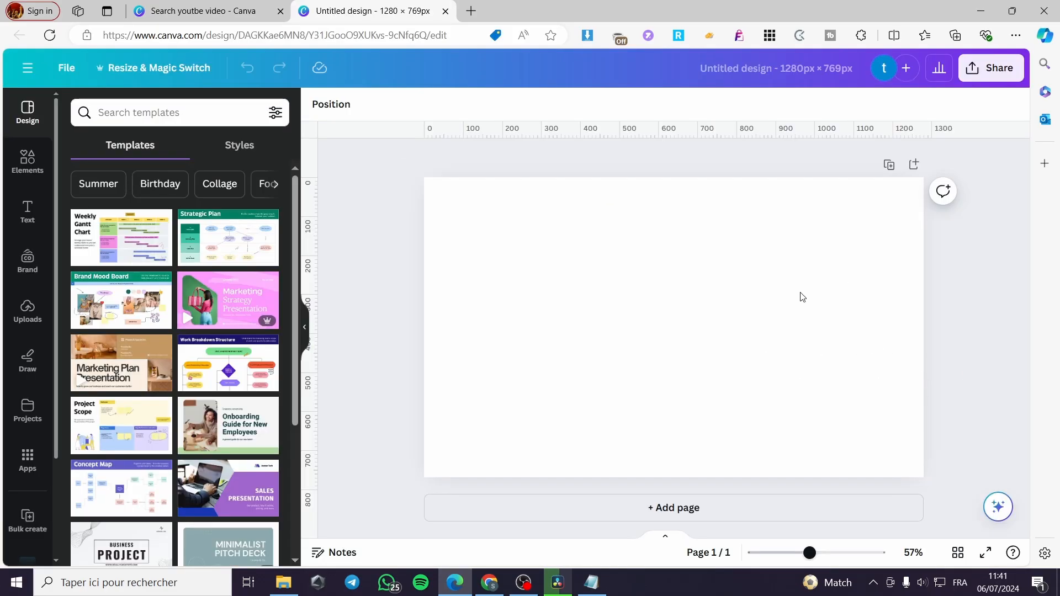
# Try several background colours on the blank page and settle on the turquoise-to-dark-blue gradient
pyautogui.click(893, 211)
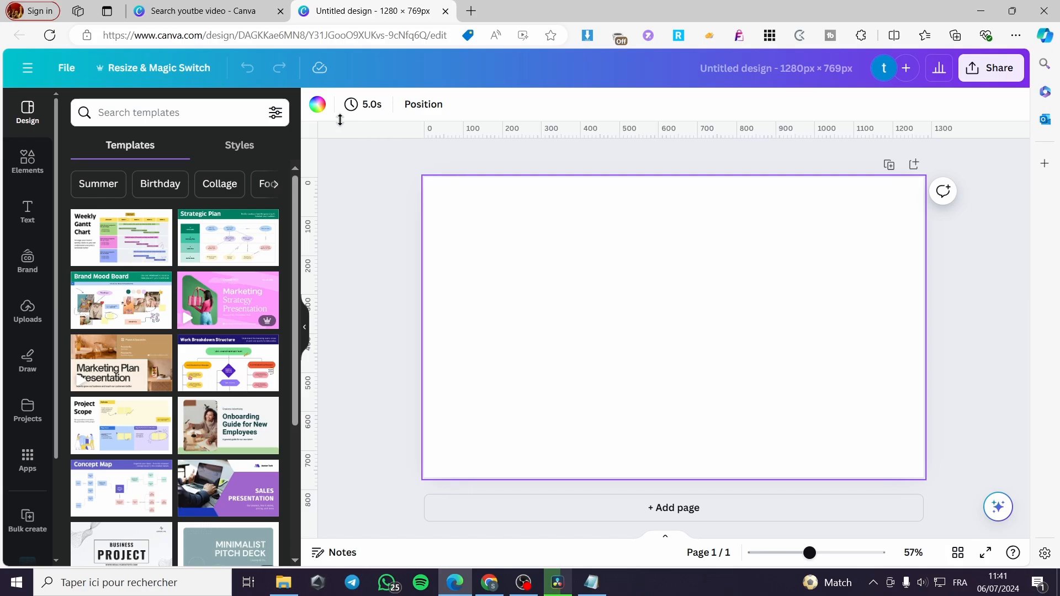
pyautogui.click(317, 105)
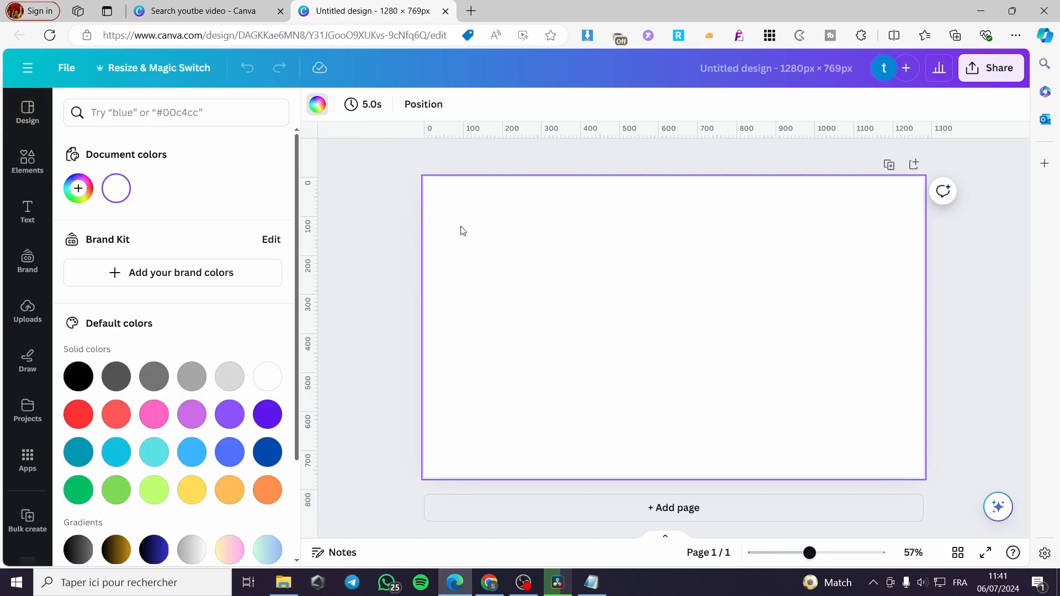
pyautogui.click(191, 424)
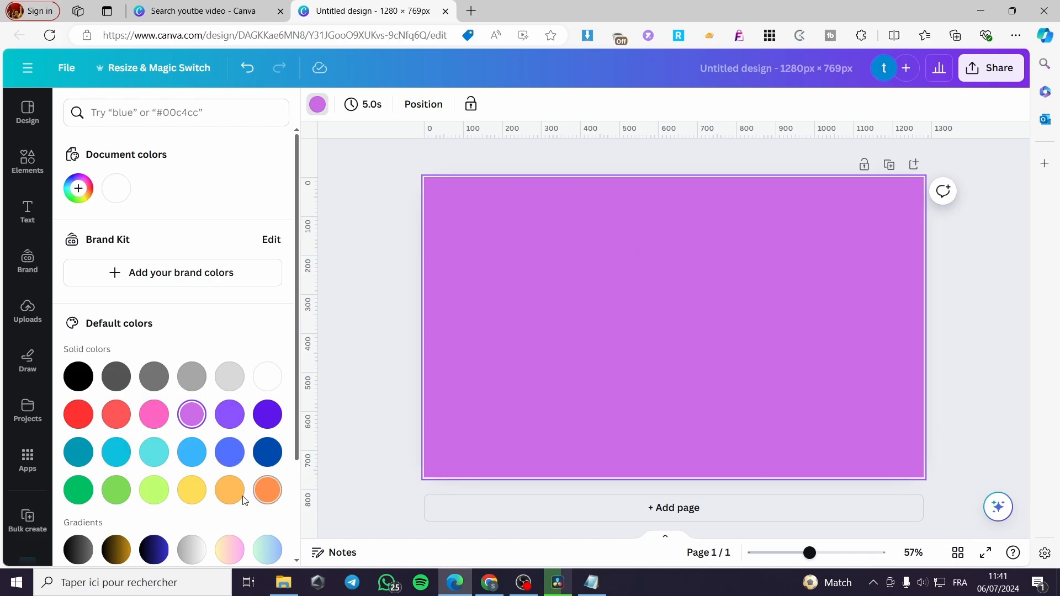
pyautogui.click(154, 549)
pyautogui.scroll(-2, 219, 460)
pyautogui.scroll(-1, 219, 460)
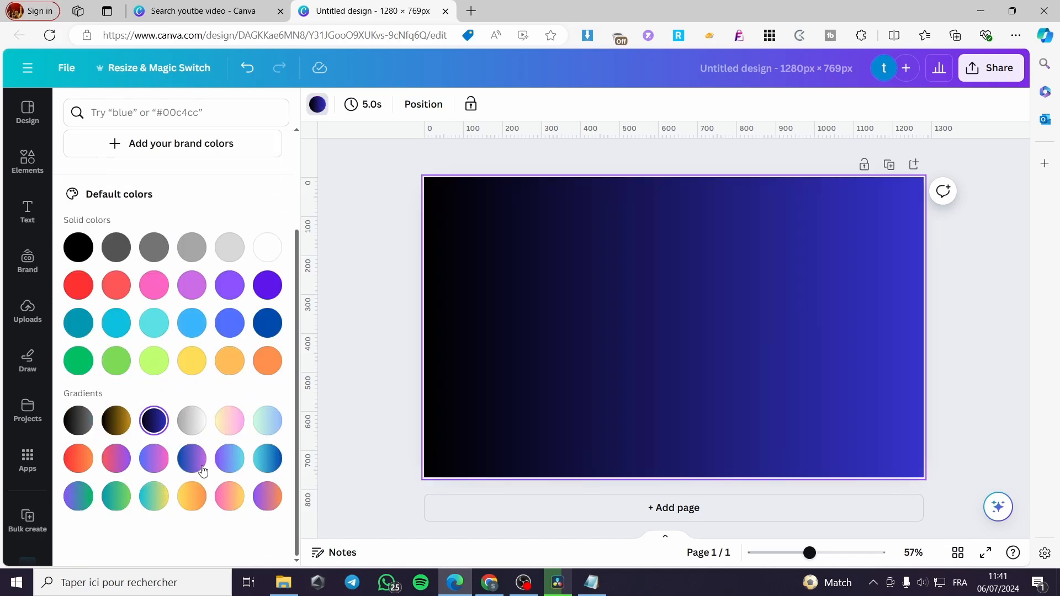
pyautogui.click(229, 458)
pyautogui.click(273, 466)
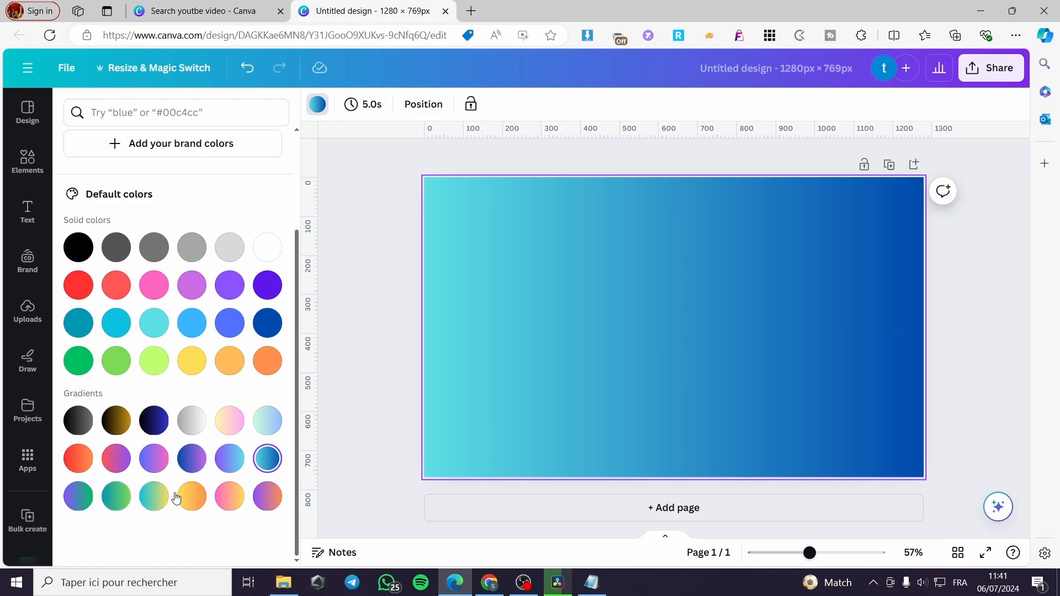
pyautogui.click(967, 338)
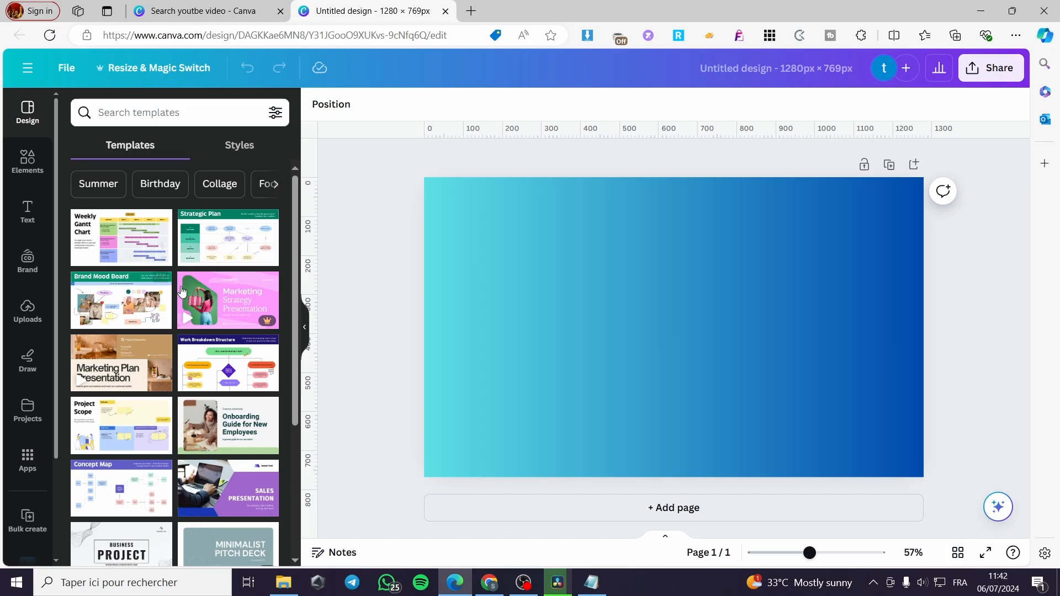
# Search the elements for "Frame" and show the full list of frames
pyautogui.click(37, 164)
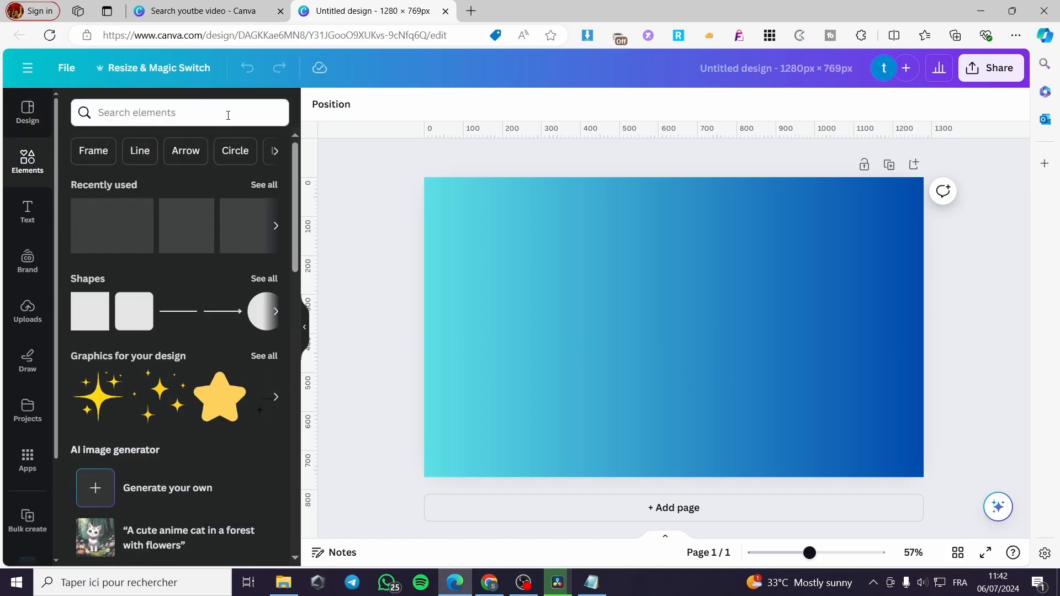
pyautogui.click(228, 114)
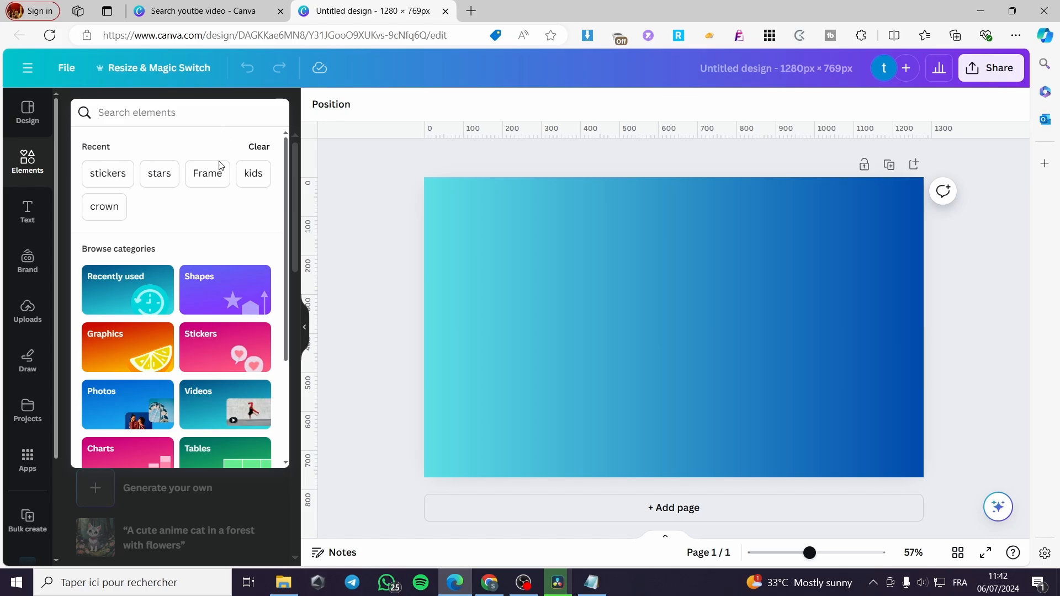
pyautogui.click(213, 178)
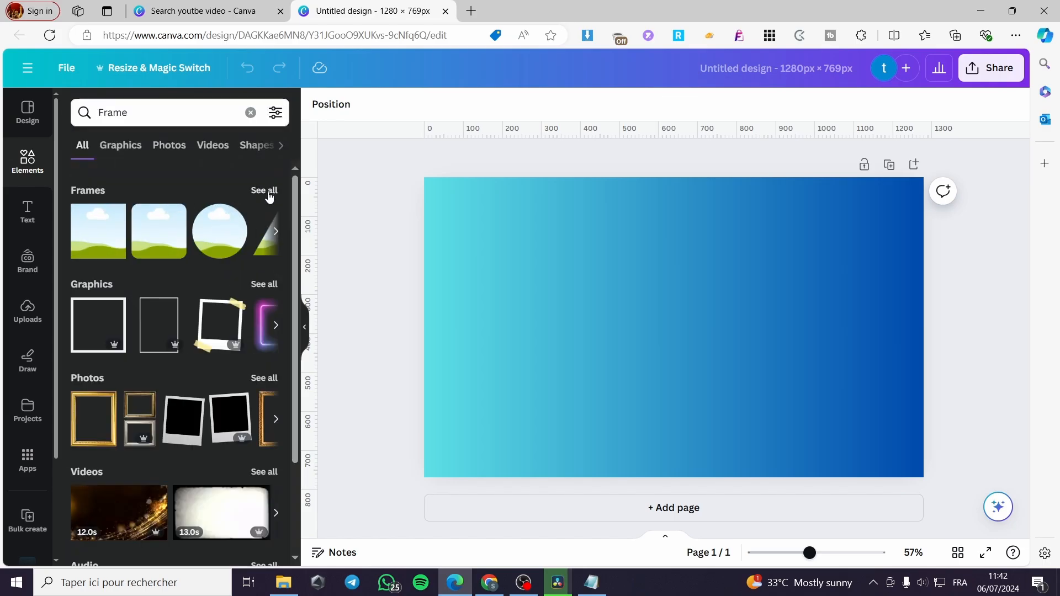
pyautogui.click(267, 194)
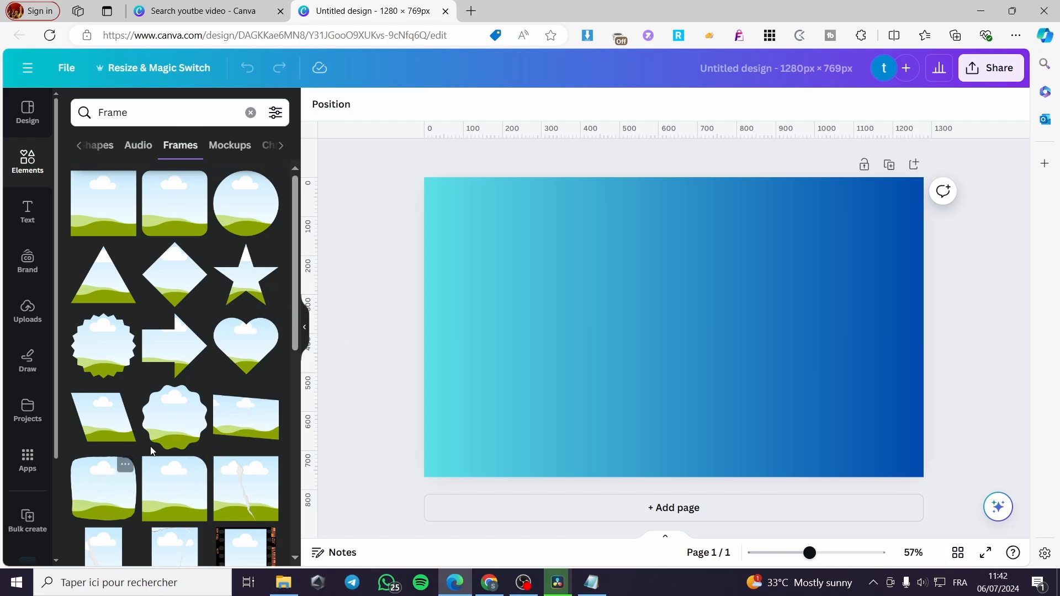
# Add the square frame and stretch it over most of the page, leaving a narrow background margin on all sides
pyautogui.click(104, 214)
pyautogui.moveTo(644, 331); pyautogui.dragTo(506, 287)
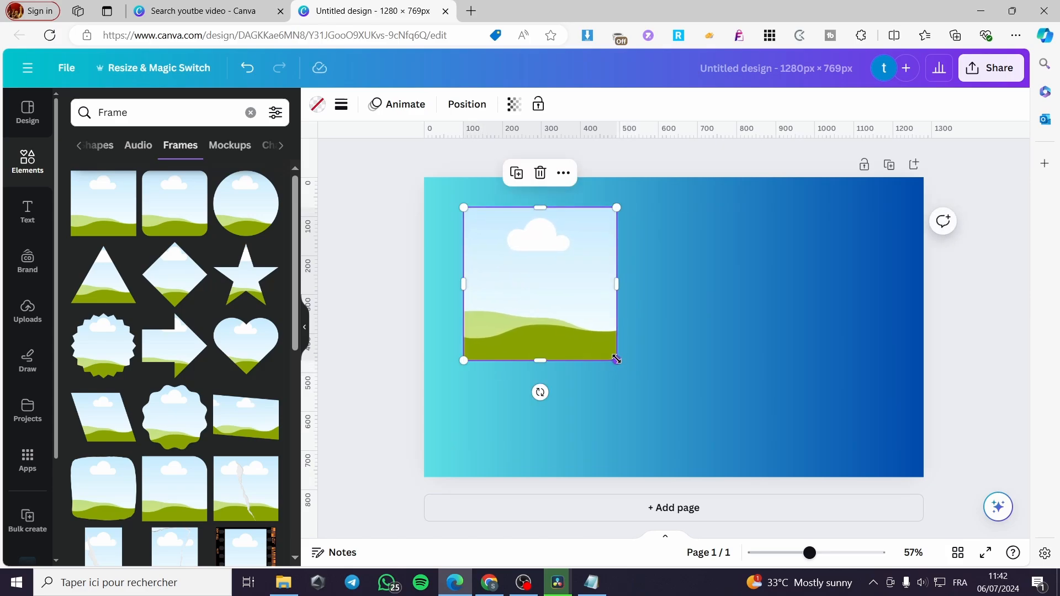
pyautogui.moveTo(617, 359); pyautogui.dragTo(893, 308)
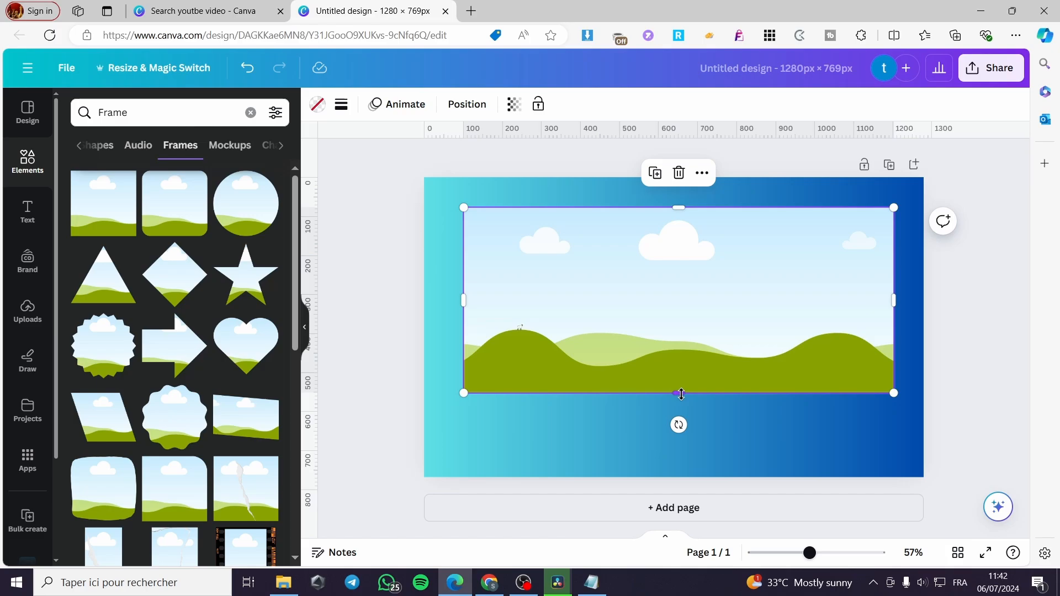
pyautogui.moveTo(680, 394); pyautogui.dragTo(688, 447)
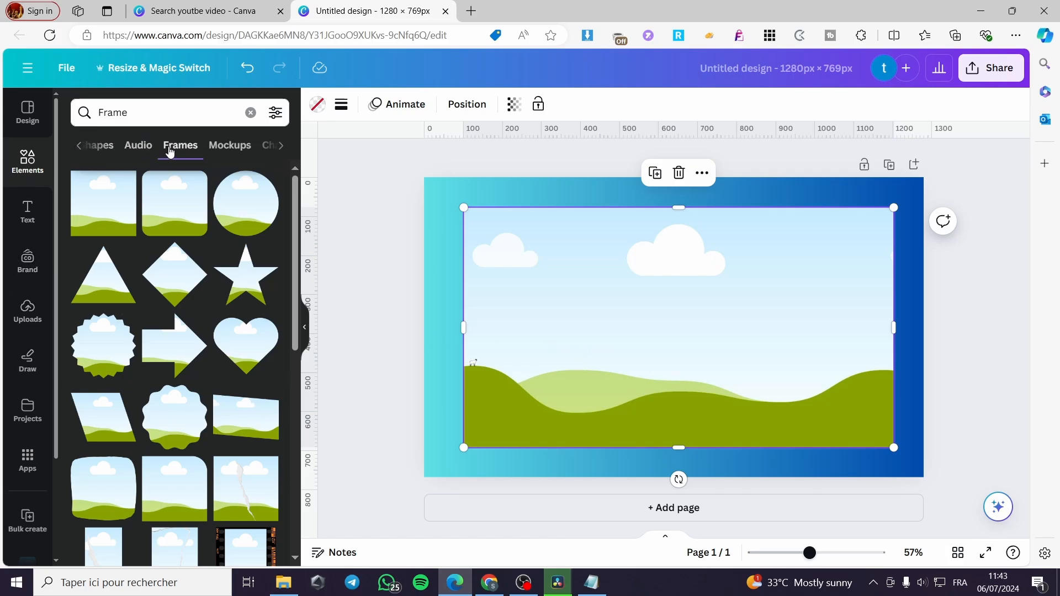
# Clear the element search, search for "Frame" again and show all matching graphics
pyautogui.click(203, 111)
pyautogui.press('Return')
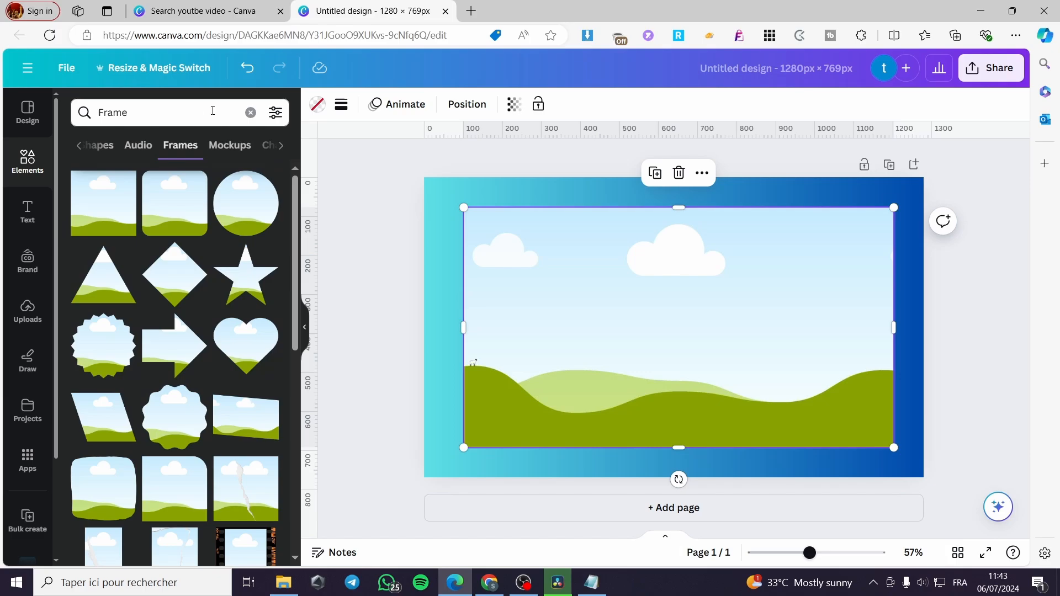
pyautogui.click(250, 112)
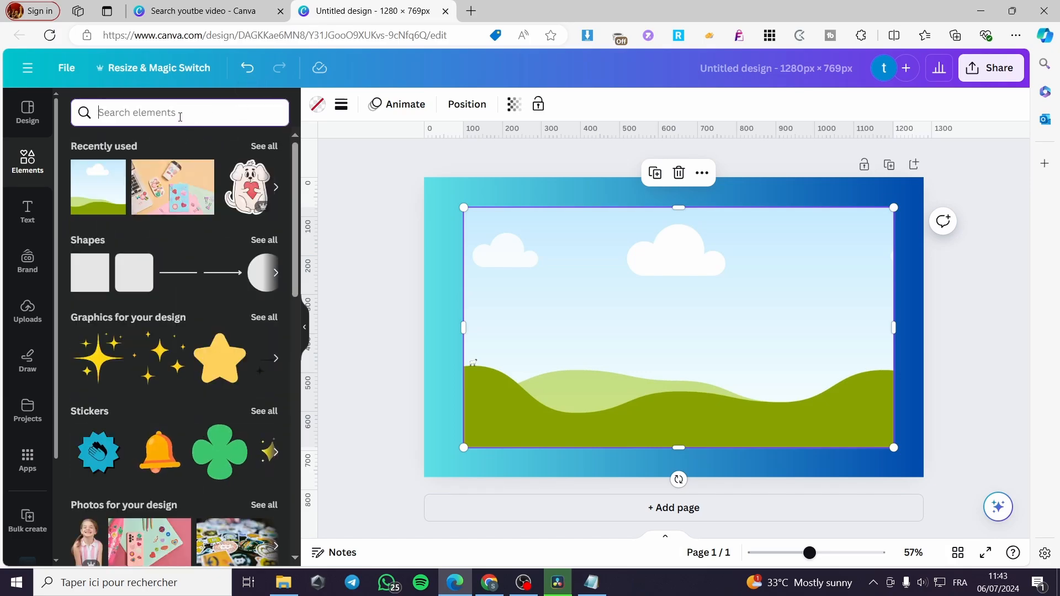
pyautogui.write('f')
pyautogui.click(142, 173)
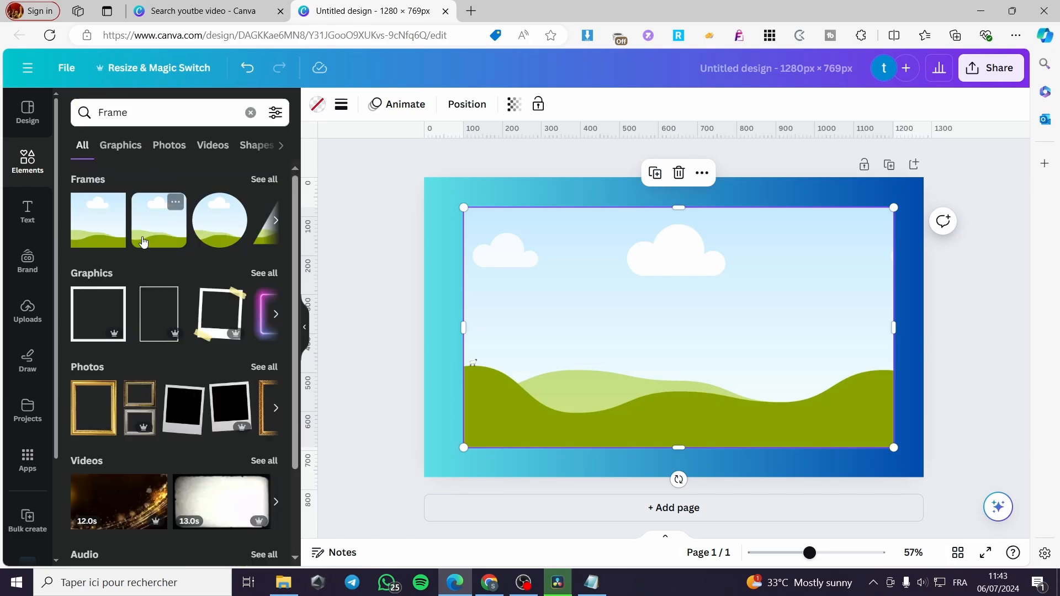
pyautogui.click(262, 273)
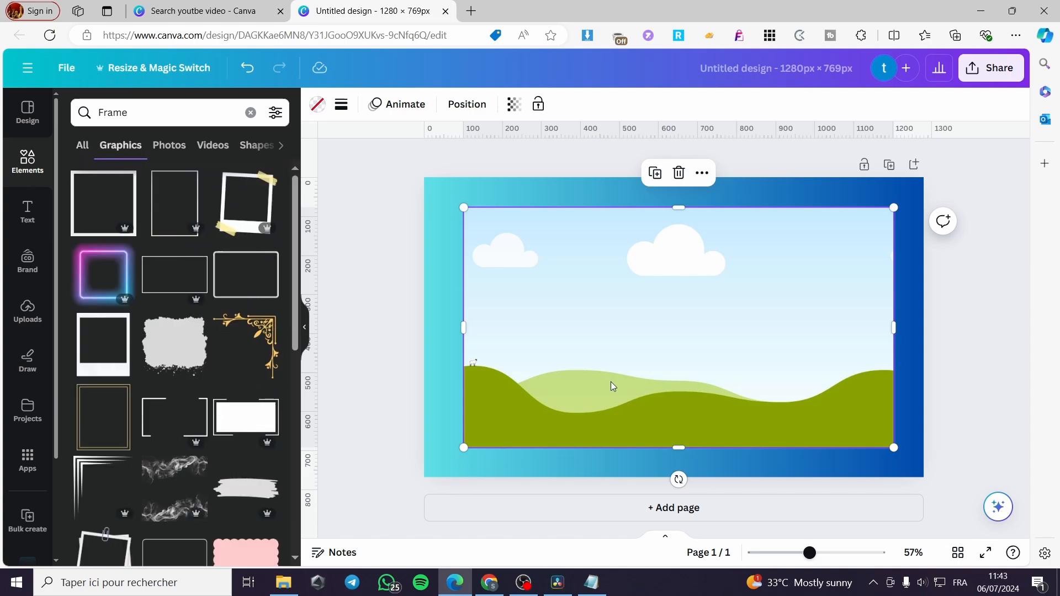
pyautogui.click(248, 283)
pyautogui.moveTo(623, 326); pyautogui.dragTo(563, 315)
pyautogui.press('Delete')
pyautogui.click(572, 320)
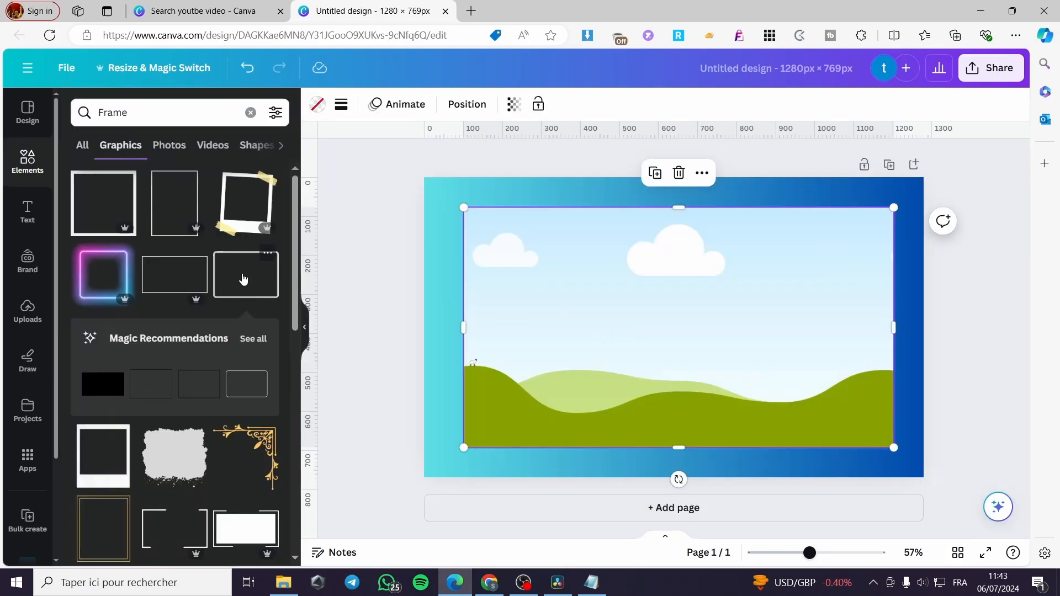
# Try fitting the rounded rectangle outline around the picture frame and delete it
pyautogui.click(244, 279)
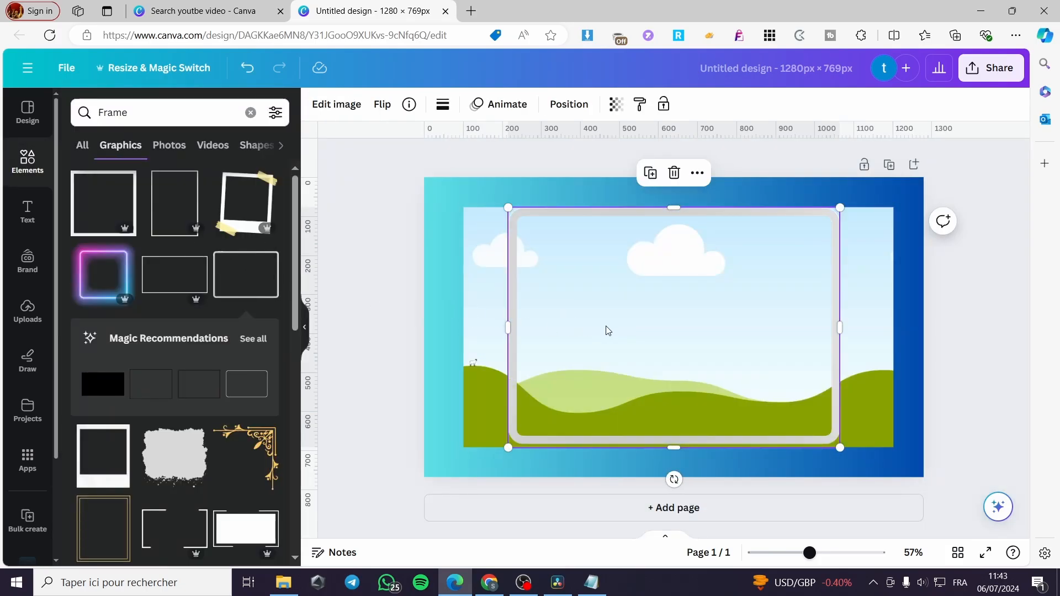
pyautogui.moveTo(607, 330); pyautogui.dragTo(937, 314)
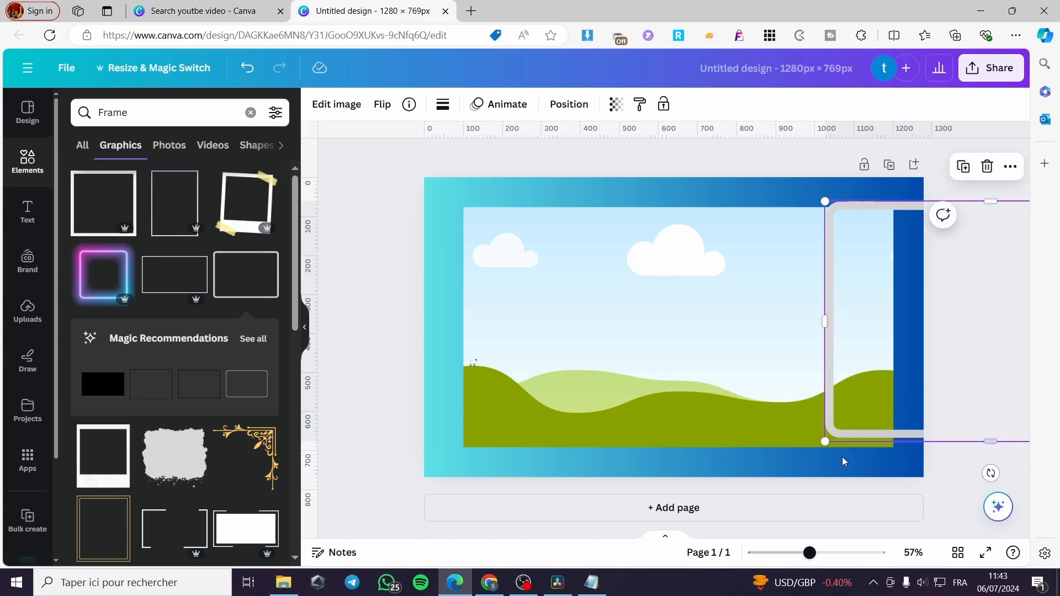
pyautogui.moveTo(824, 324); pyautogui.dragTo(435, 327)
pyautogui.moveTo(795, 202); pyautogui.dragTo(759, 188)
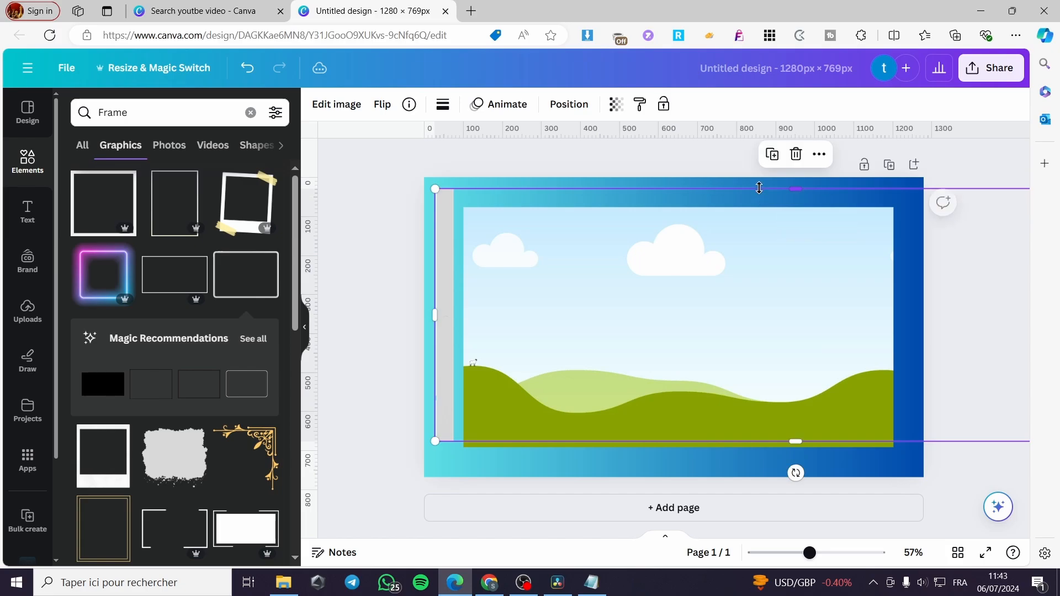
pyautogui.moveTo(954, 242); pyautogui.dragTo(278, 275)
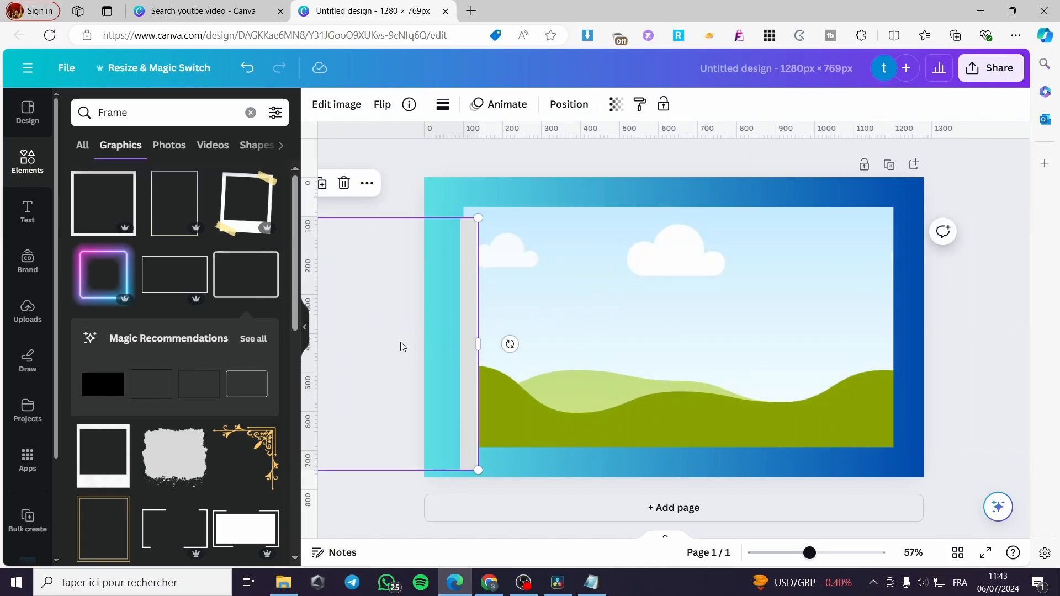
pyautogui.press('Delete')
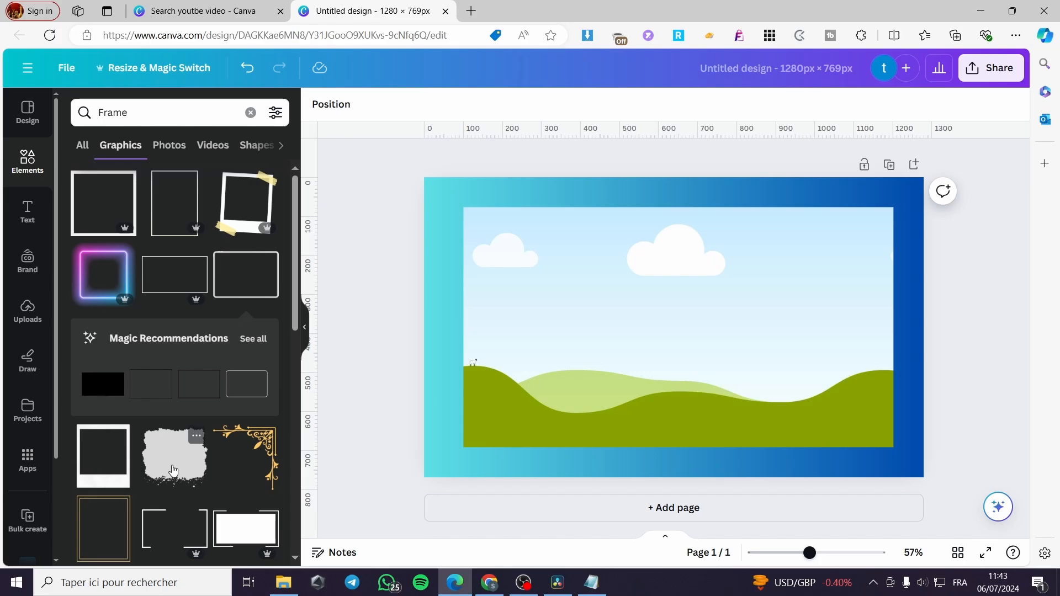
# Add the broken rectangular border graphic and scale it to sit just around the edges of the picture frame
pyautogui.scroll(-3, 182, 315)
pyautogui.click(183, 315)
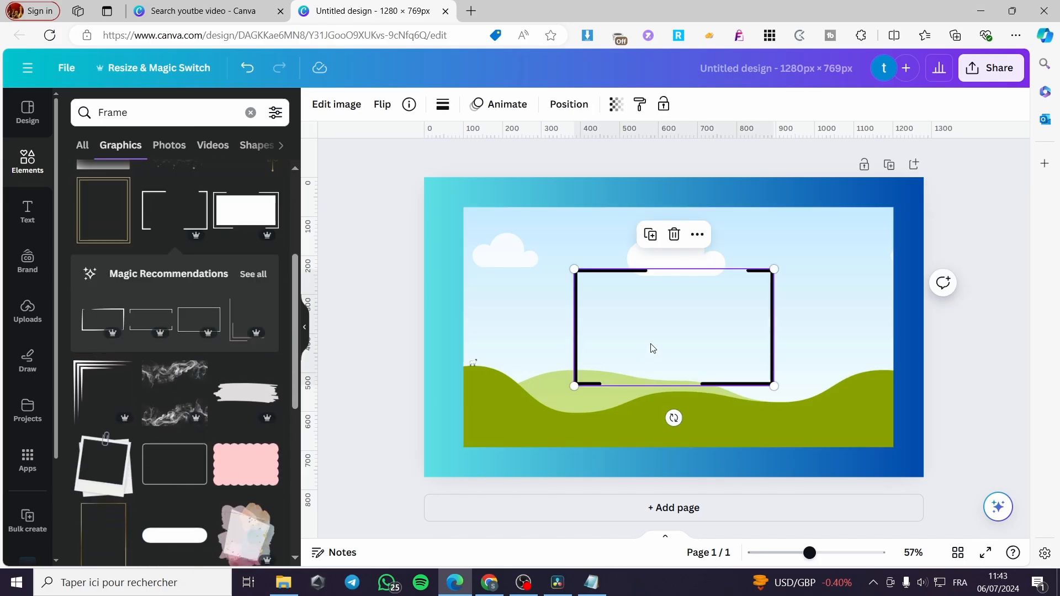
pyautogui.moveTo(650, 348); pyautogui.dragTo(527, 267)
pyautogui.moveTo(654, 308); pyautogui.dragTo(904, 456)
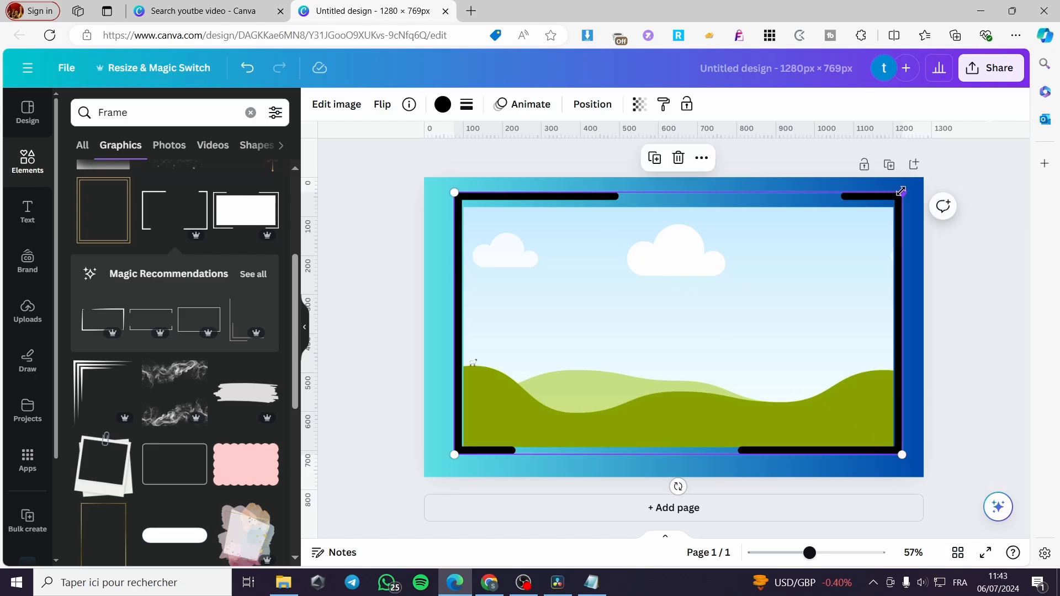
pyautogui.moveTo(900, 191); pyautogui.dragTo(906, 218)
pyautogui.moveTo(895, 439); pyautogui.dragTo(895, 435)
pyautogui.click(1000, 399)
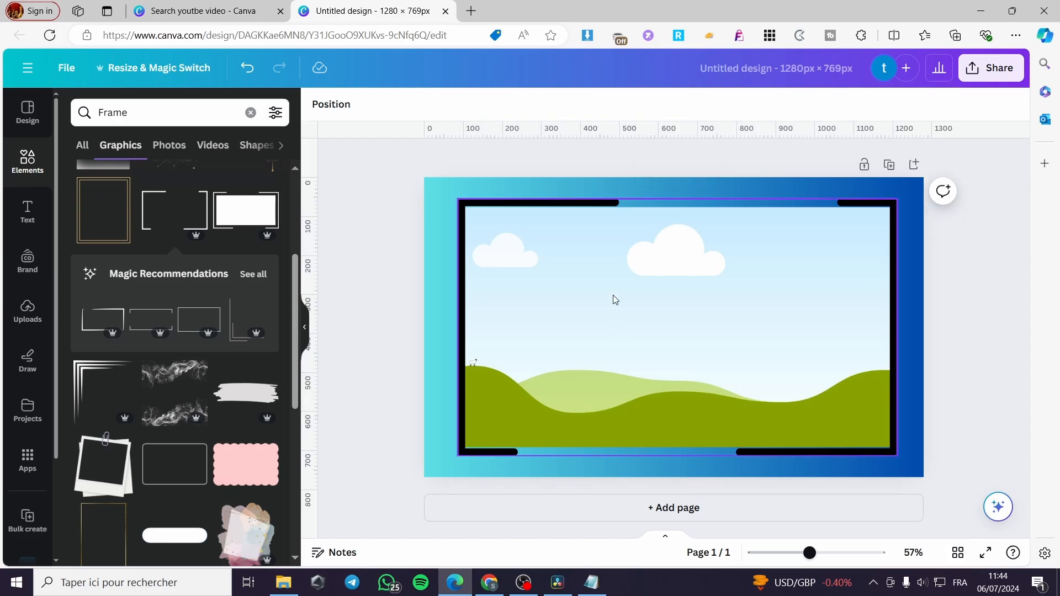
# Recolour the border graphic around the picture frame, trying white and settling on orange
pyautogui.click(573, 207)
pyautogui.click(442, 104)
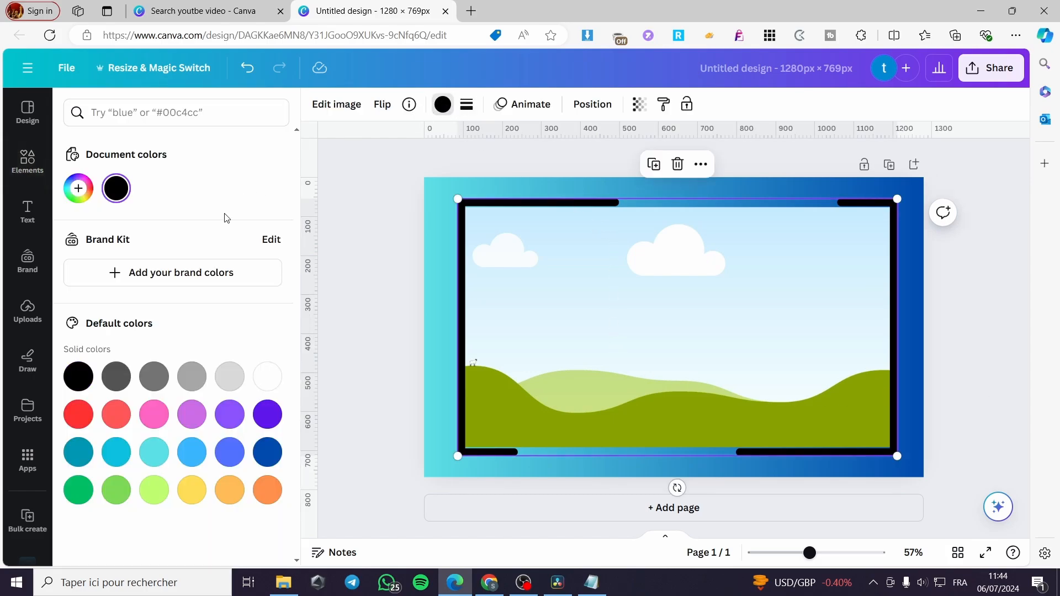
pyautogui.click(267, 378)
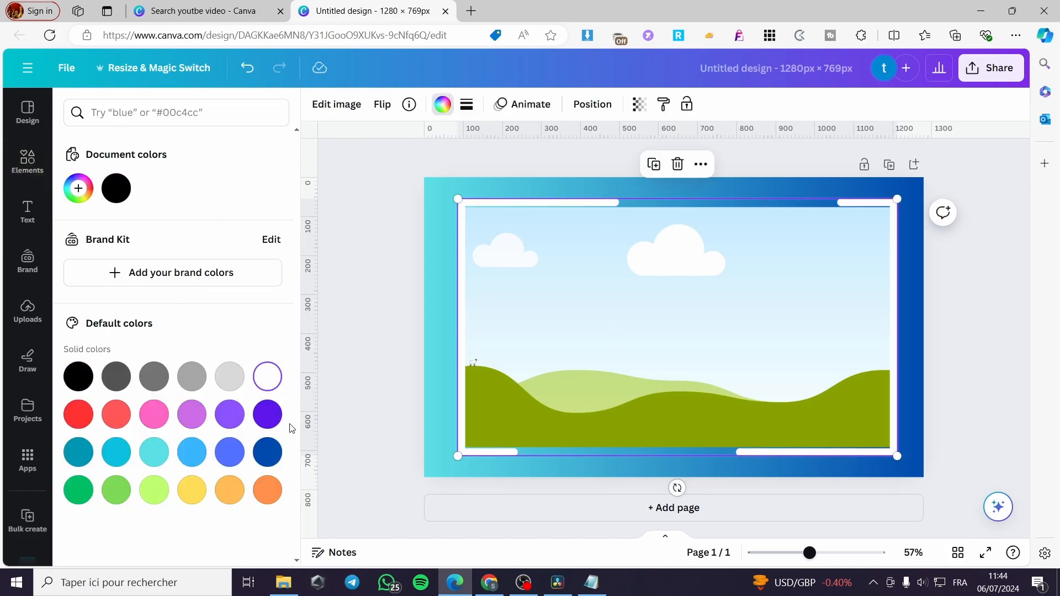
pyautogui.click(265, 491)
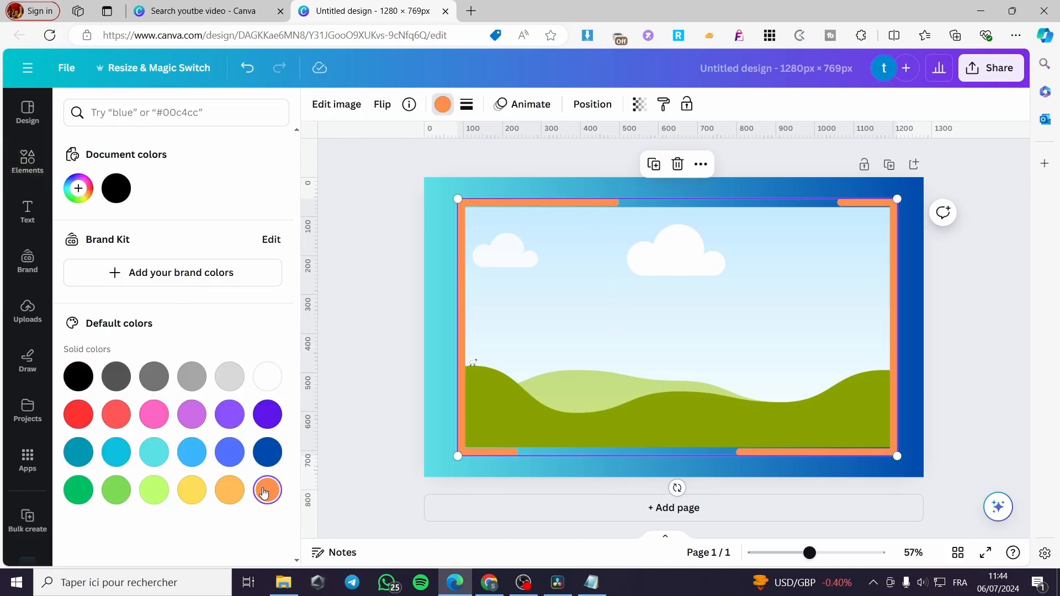
pyautogui.click(970, 328)
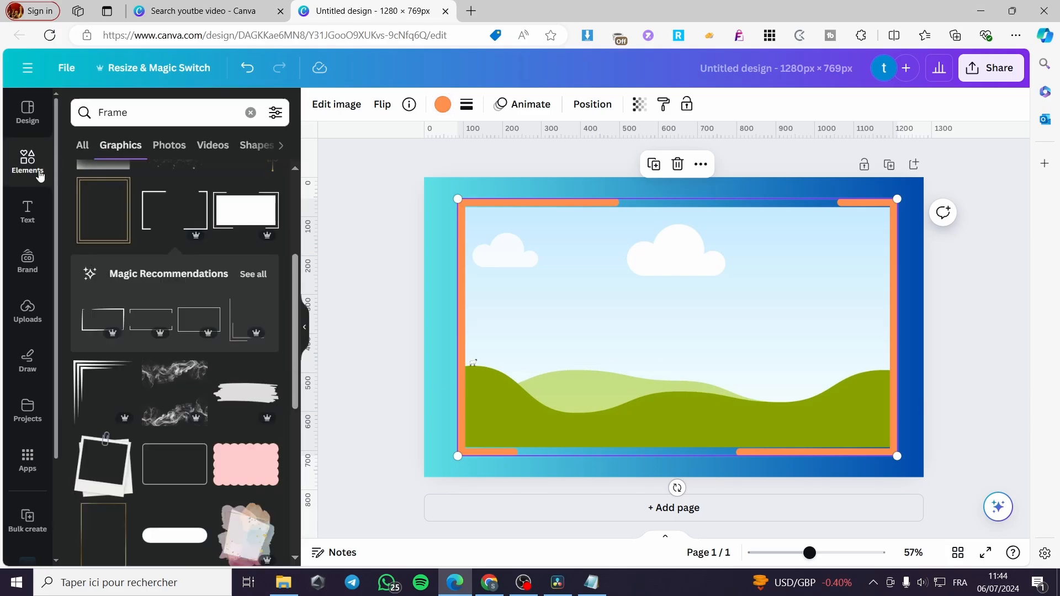
# Clear the element search, search for "party" and look down the results to the videos
pyautogui.click(29, 312)
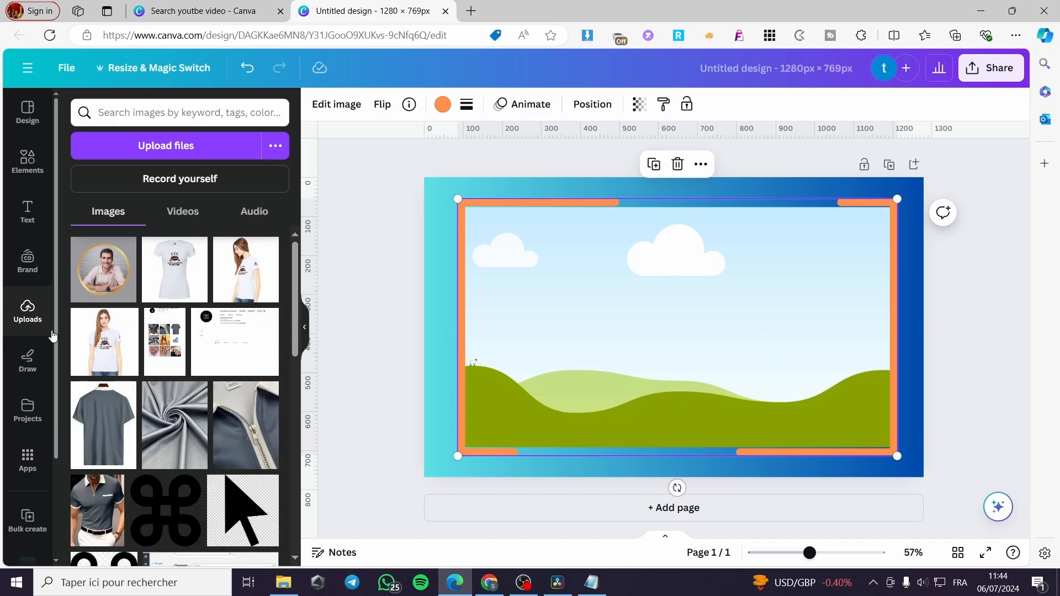
pyautogui.click(17, 166)
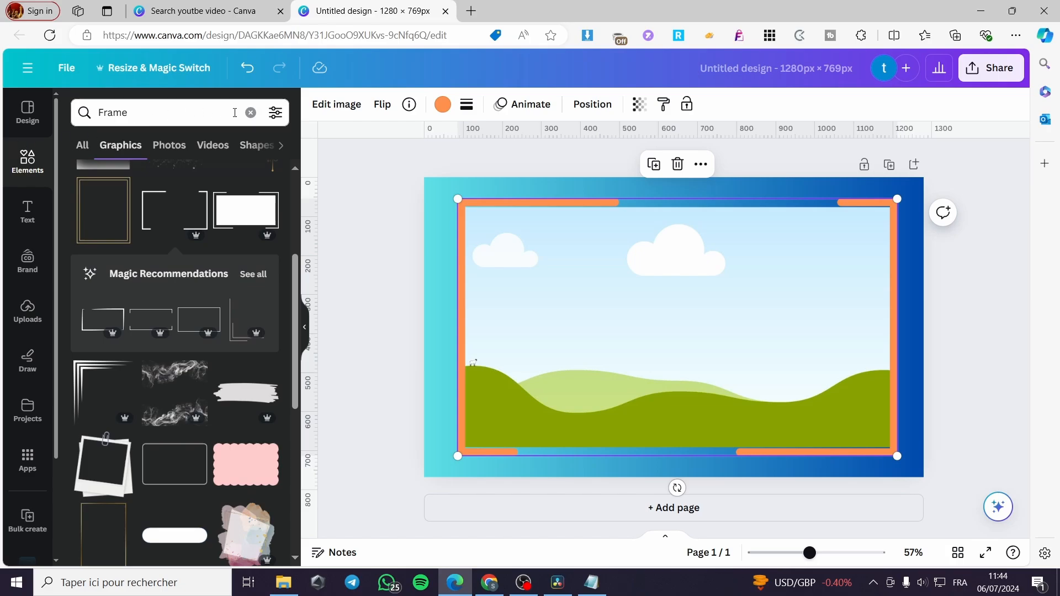
pyautogui.click(250, 113)
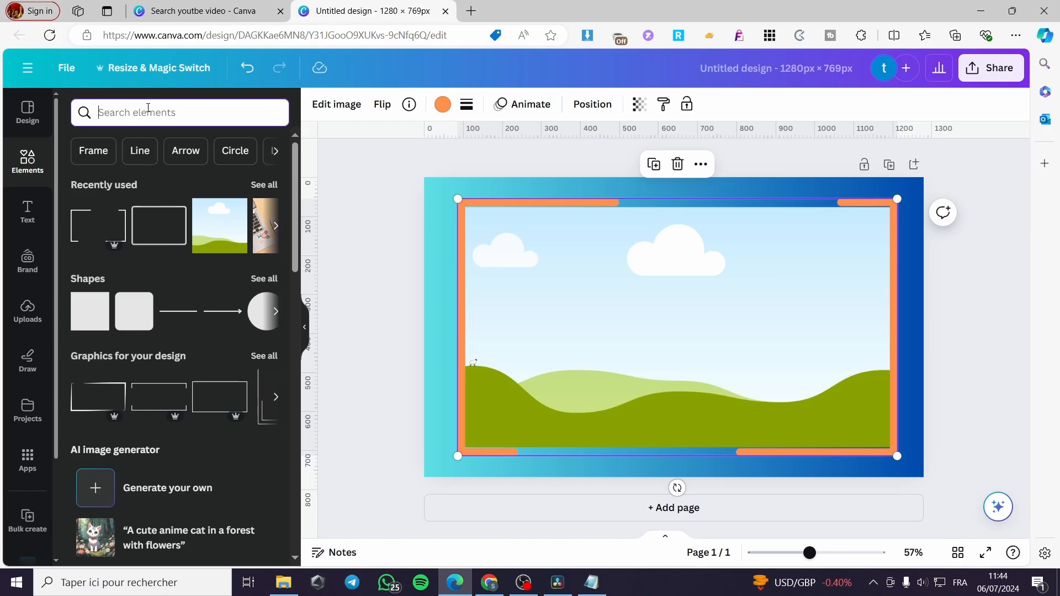
pyautogui.write('party')
pyautogui.press('Return')
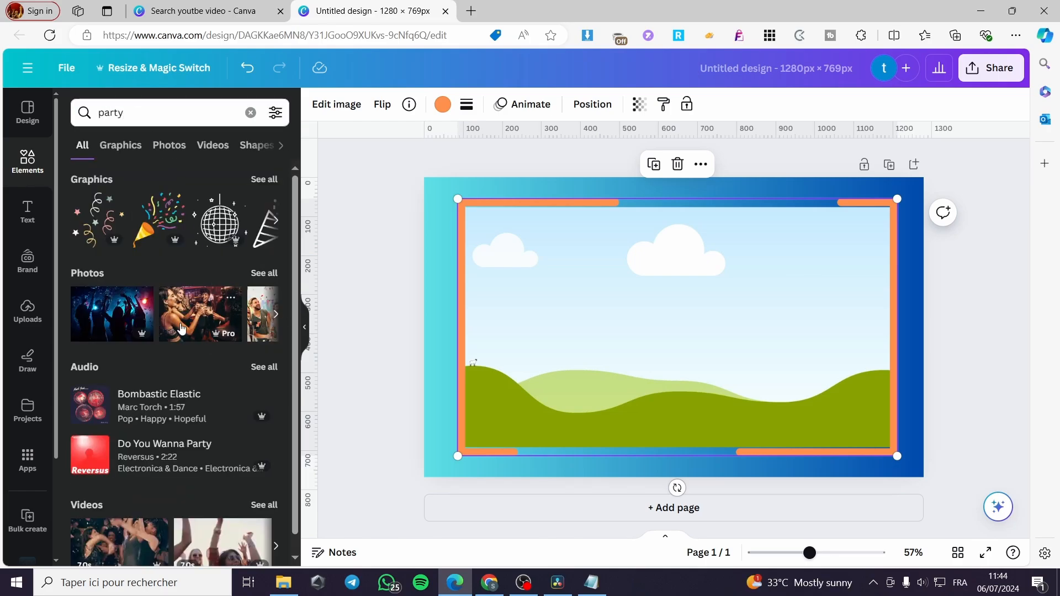
pyautogui.scroll(-1, 181, 328)
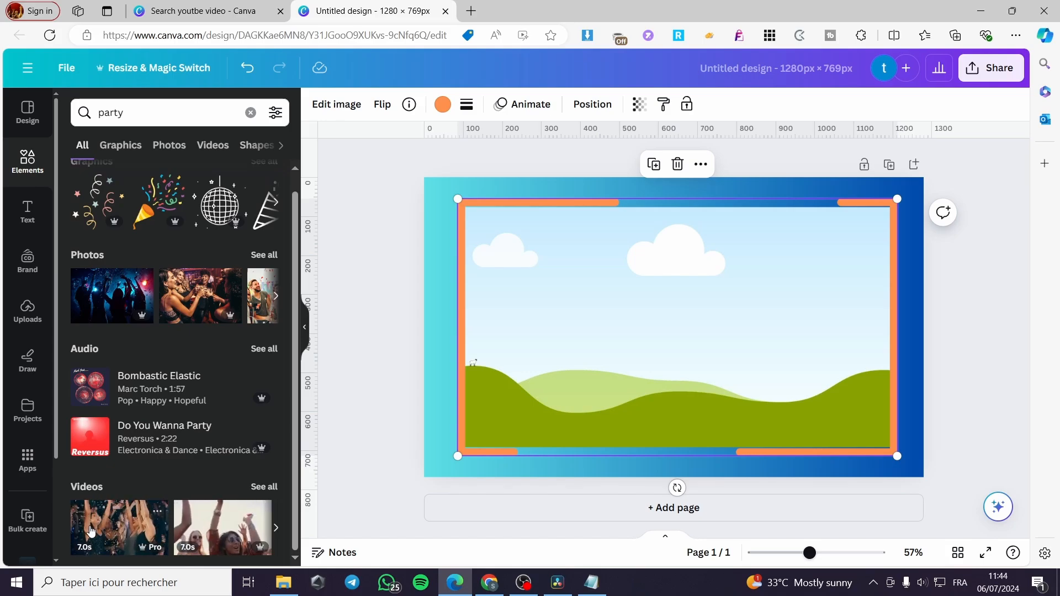
# Try the second party video, showing laughing friends, in the picture frame, align it inside the orange border and delete it
pyautogui.click(219, 530)
pyautogui.moveTo(707, 352)
pyautogui.mouseDown()
pyautogui.moveTo(691, 340)
pyautogui.moveTo(637, 386)
pyautogui.moveTo(714, 339)
pyautogui.moveTo(701, 341)
pyautogui.mouseUp()
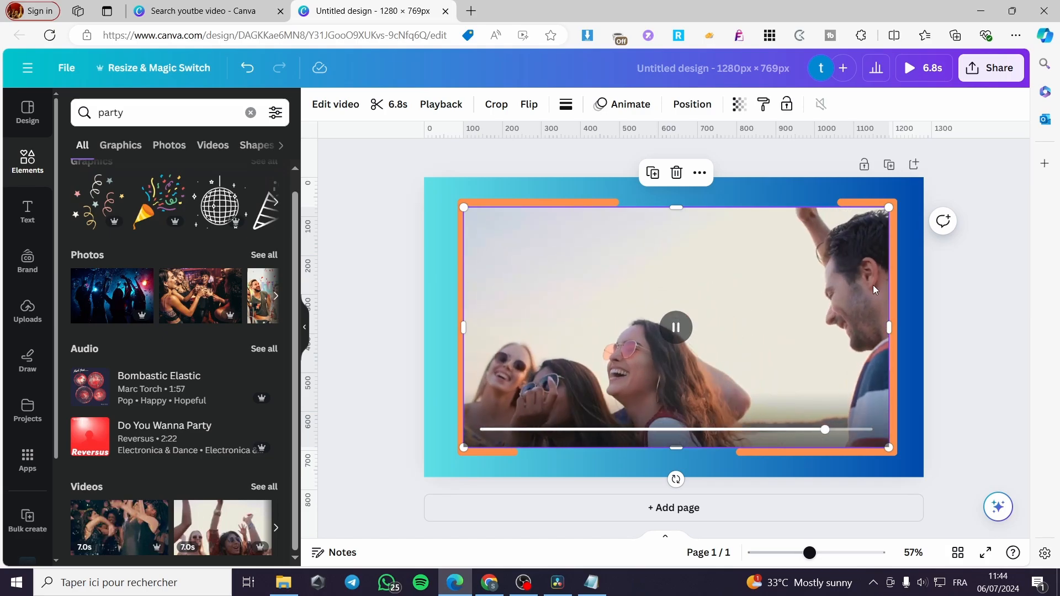
pyautogui.click(971, 296)
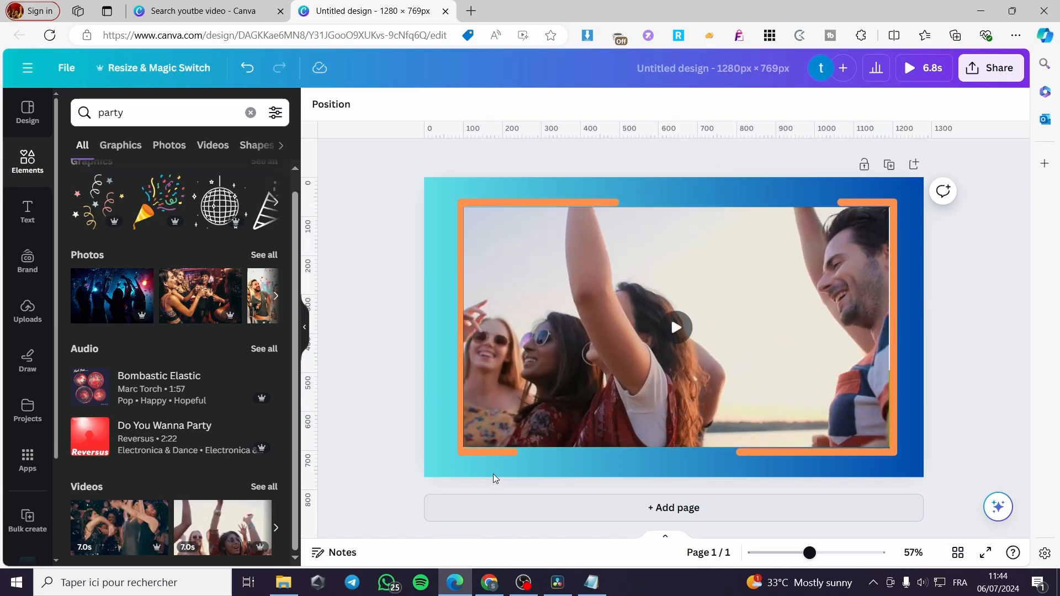
pyautogui.moveTo(604, 371); pyautogui.dragTo(605, 367)
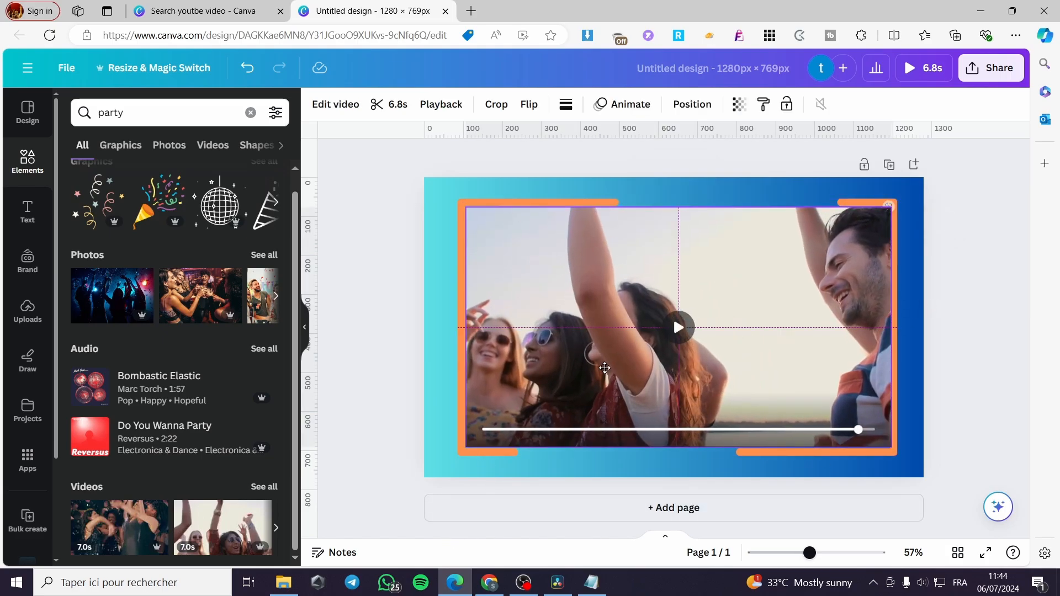
pyautogui.moveTo(888, 208); pyautogui.dragTo(882, 202)
pyautogui.click(1005, 353)
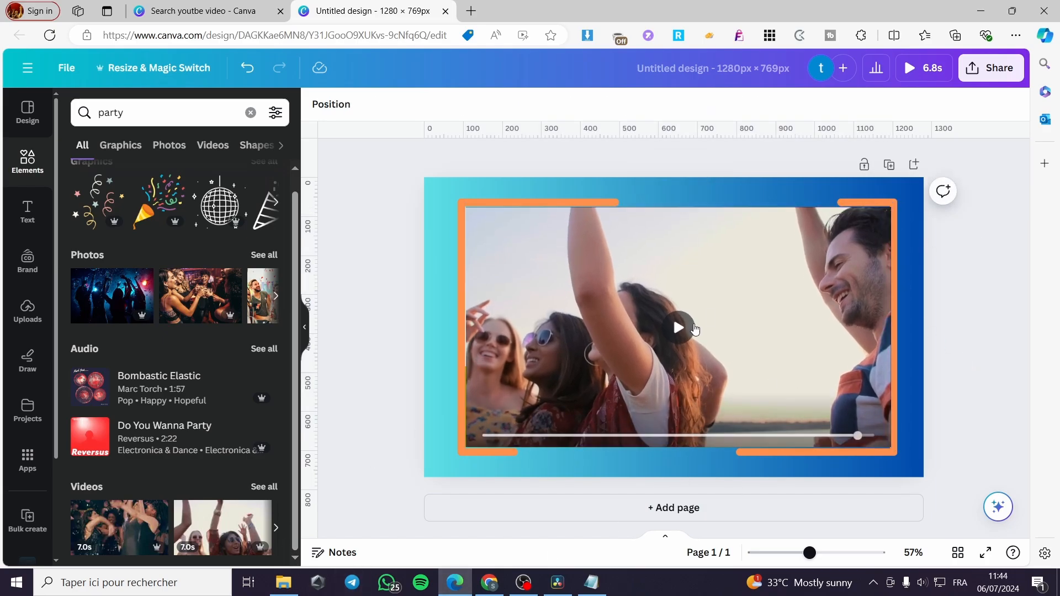
pyautogui.click(744, 293)
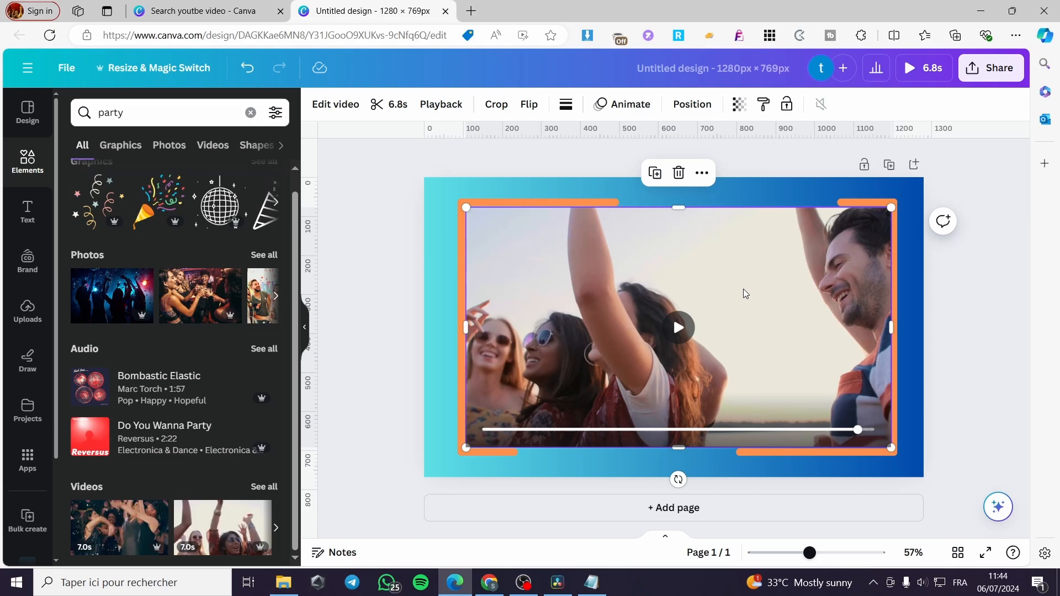
pyautogui.press('Delete')
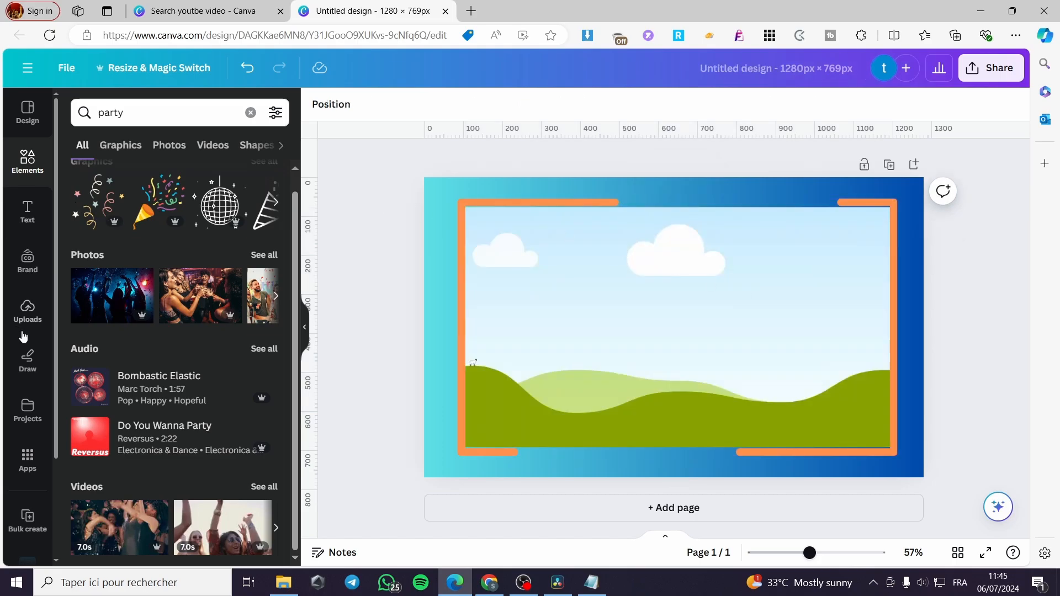
# Show the uploaded videos, dismiss the file upload dialog without choosing a file and bring the lower clips into reach
pyautogui.click(26, 314)
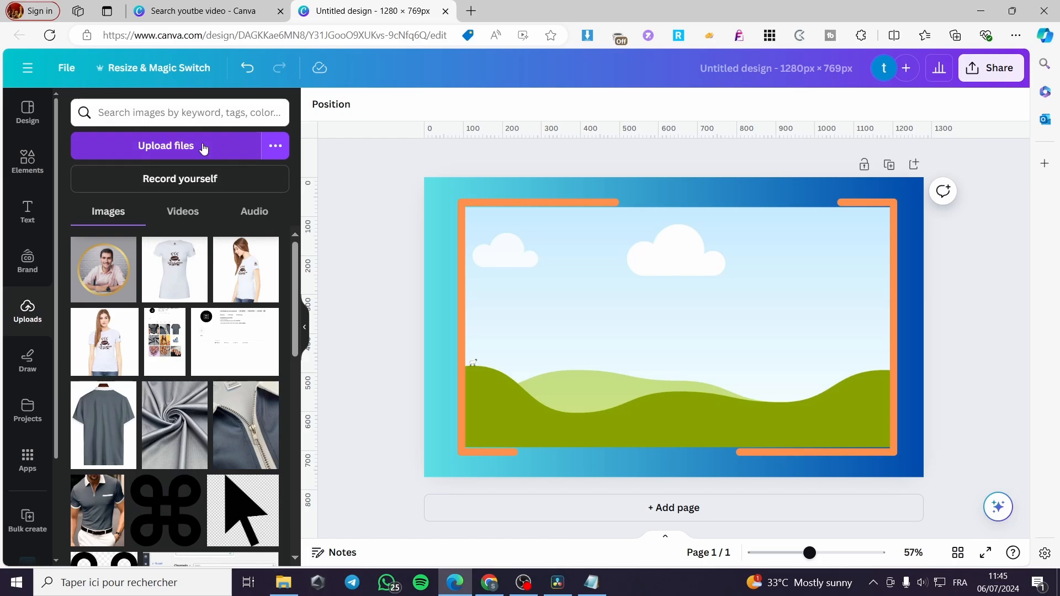
pyautogui.click(182, 211)
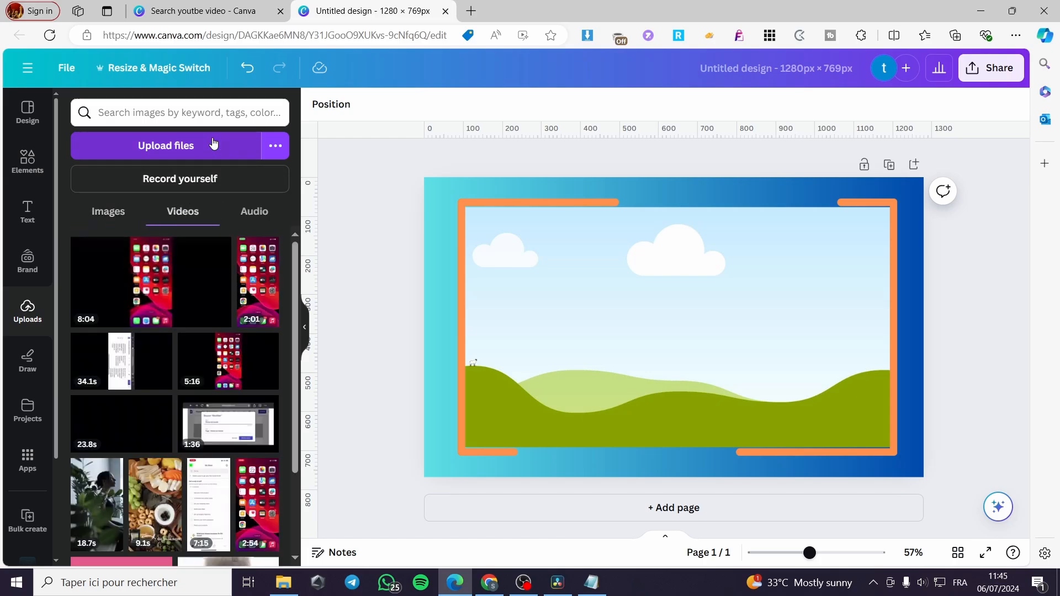
pyautogui.click(165, 145)
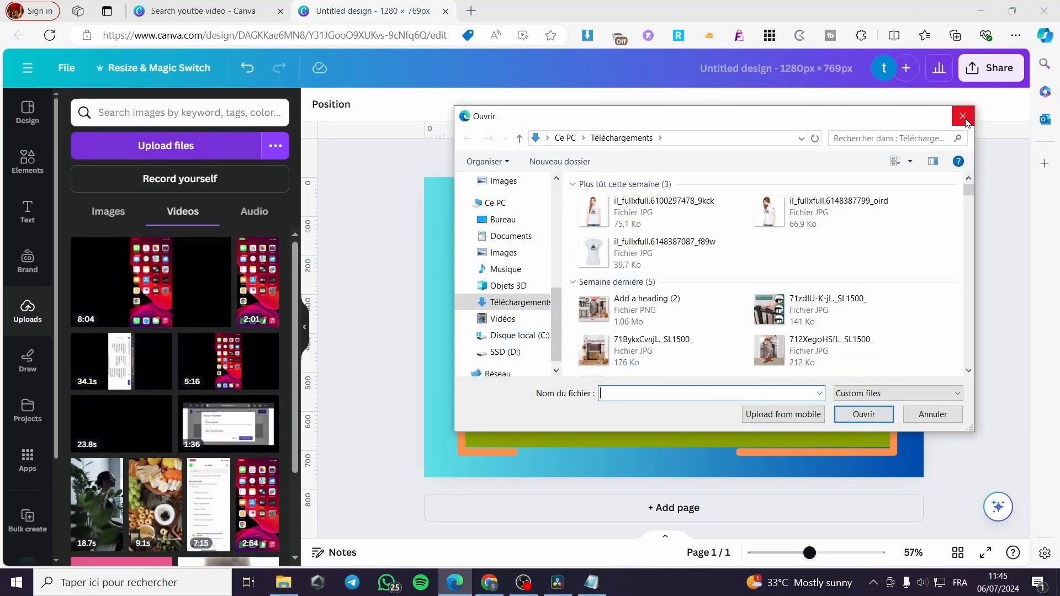
pyautogui.click(964, 119)
pyautogui.scroll(-3, 176, 404)
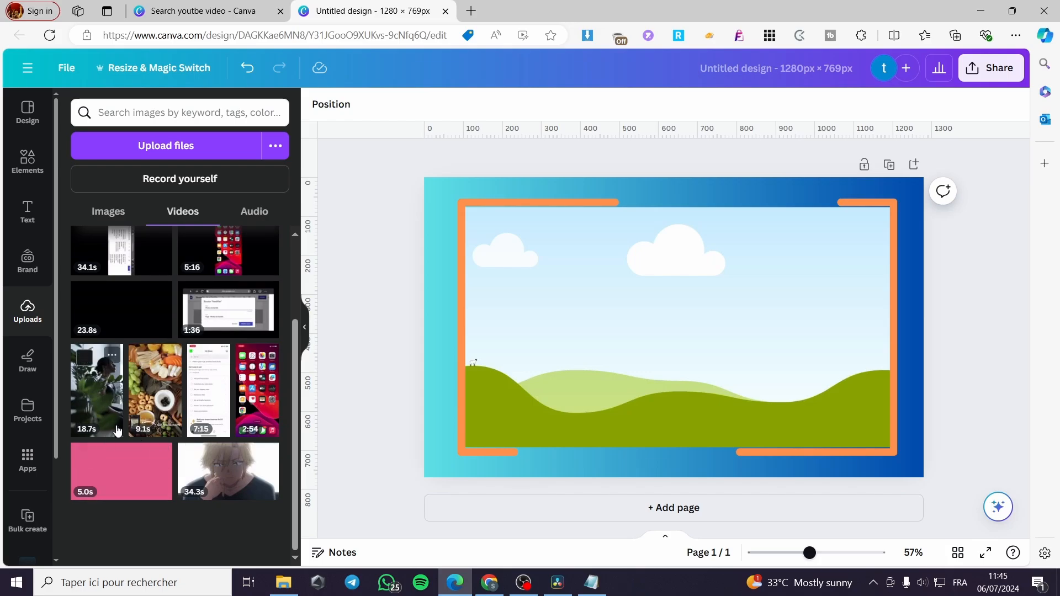
# Place three uploaded vertical clips side by side over the picture frame: the 9.1 s food clip, the 18.7 s clip and the food clip again
pyautogui.click(149, 406)
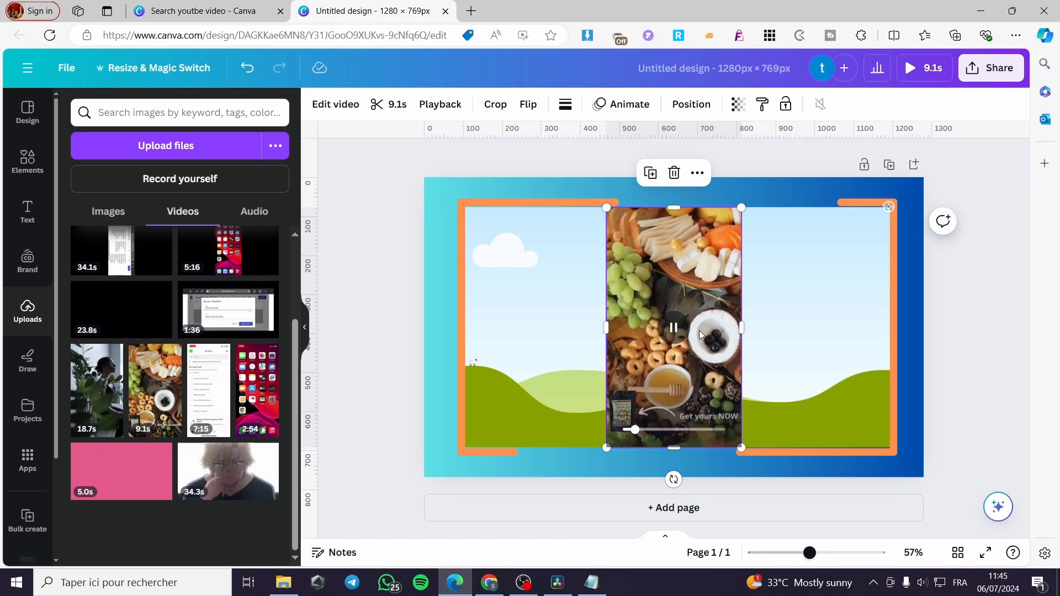
pyautogui.moveTo(699, 330); pyautogui.dragTo(551, 335)
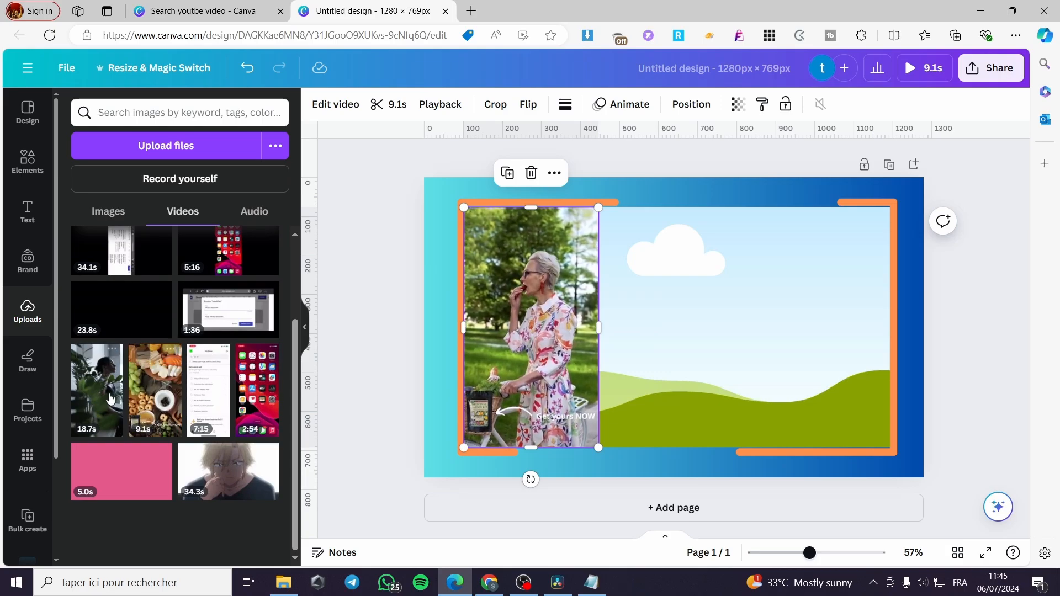
pyautogui.moveTo(105, 398); pyautogui.dragTo(714, 360)
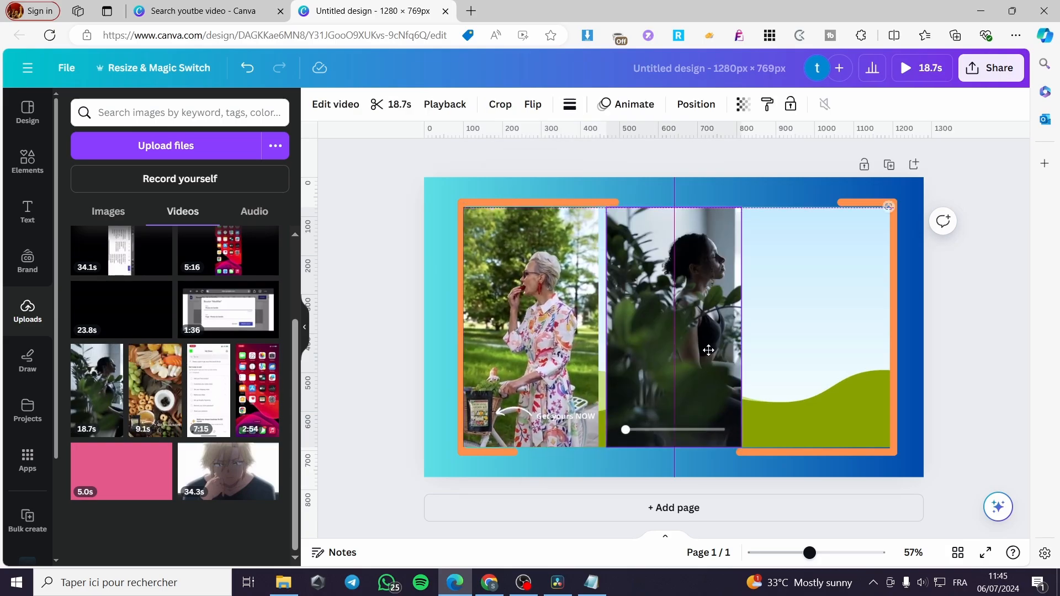
pyautogui.moveTo(147, 420); pyautogui.dragTo(839, 327)
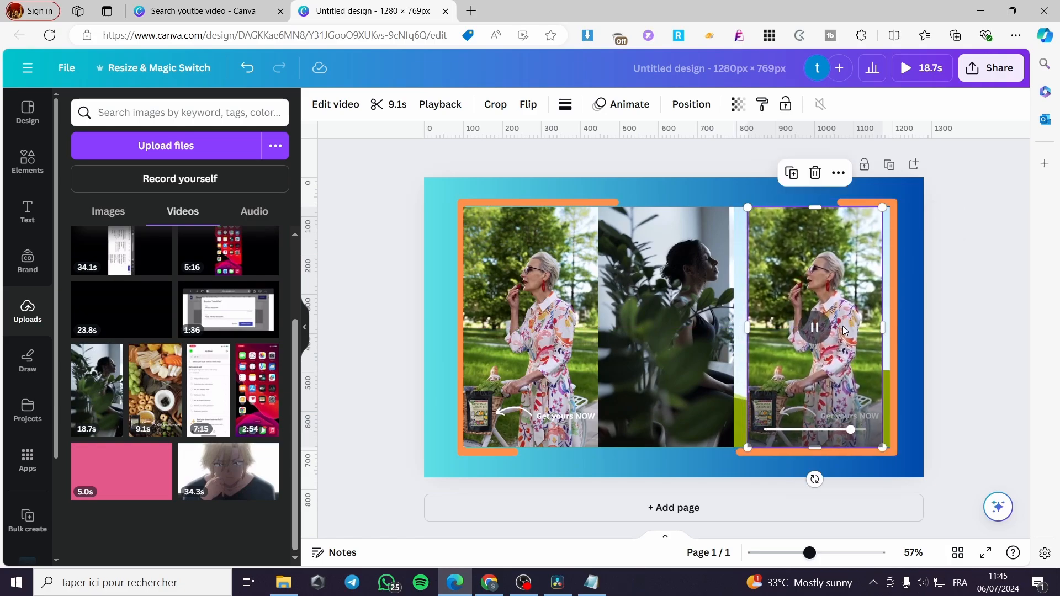
# Line up the three vertical clips edge to edge and centre the row on the page
pyautogui.click(683, 324)
pyautogui.moveTo(684, 322); pyautogui.dragTo(696, 323)
pyautogui.moveTo(525, 327); pyautogui.dragTo(539, 325)
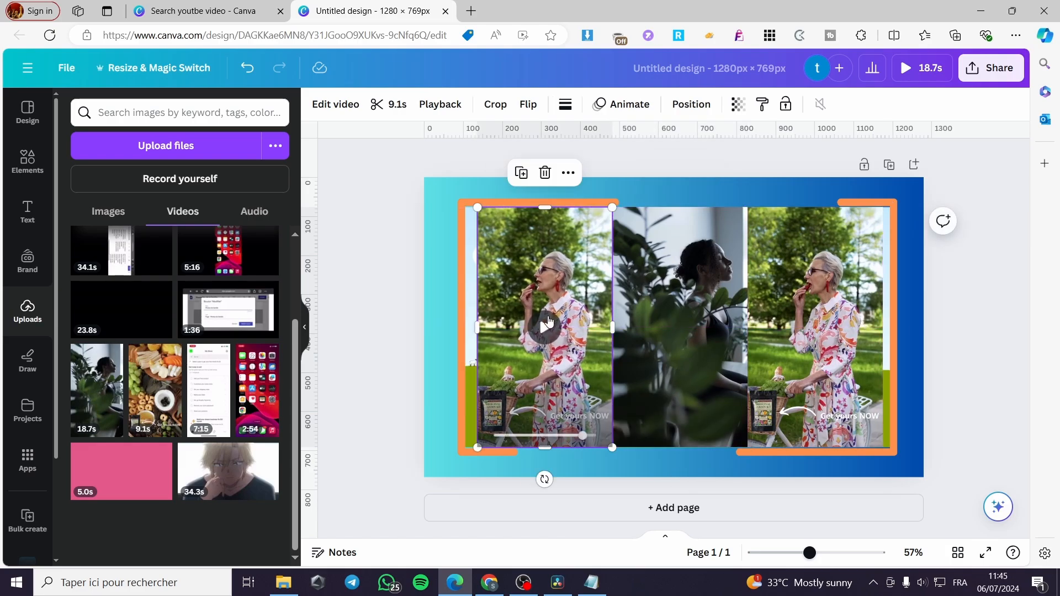
pyautogui.click(538, 320)
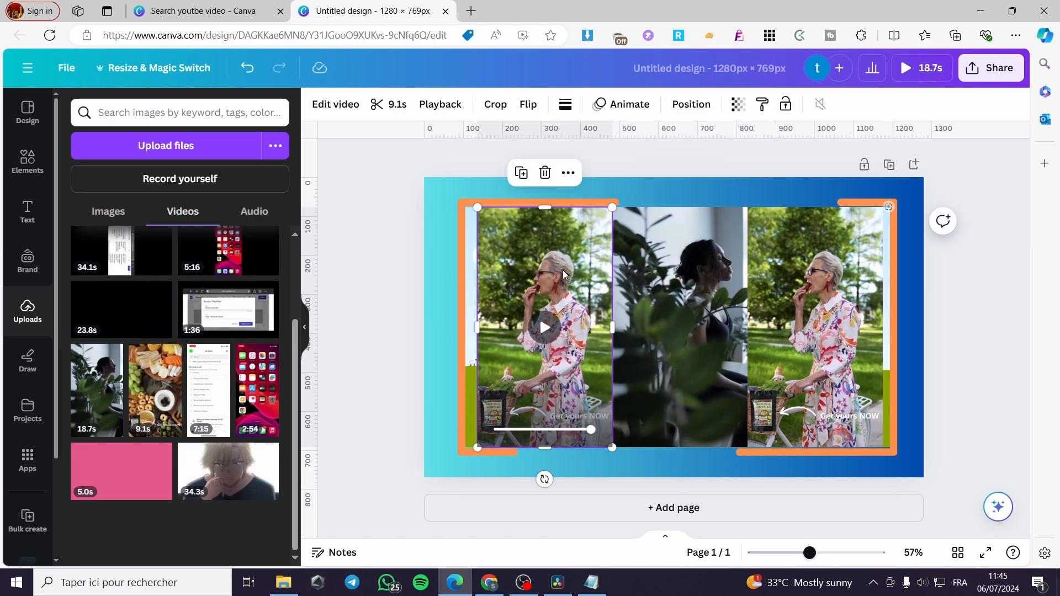
pyautogui.moveTo(562, 271); pyautogui.dragTo(559, 270)
pyautogui.click(699, 270)
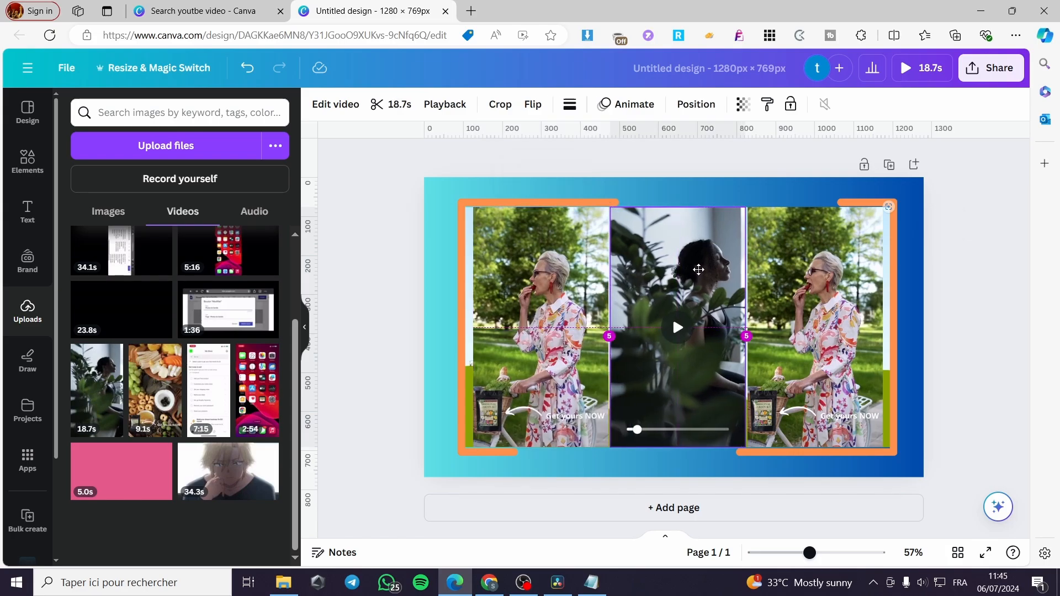
pyautogui.click(807, 317)
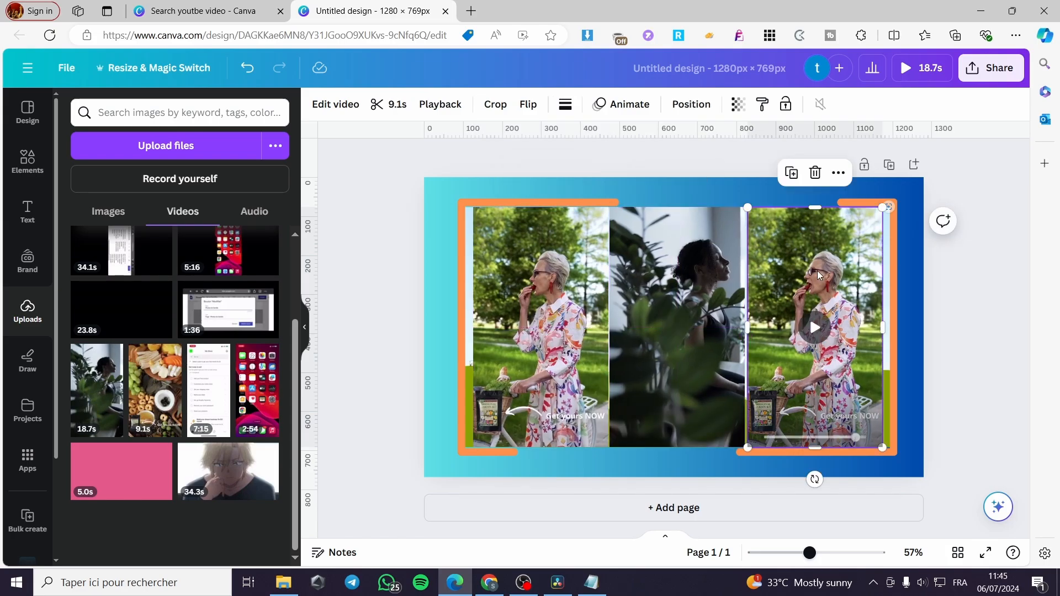
# Delete the orange border and the picture frame behind the three clips
pyautogui.click(885, 297)
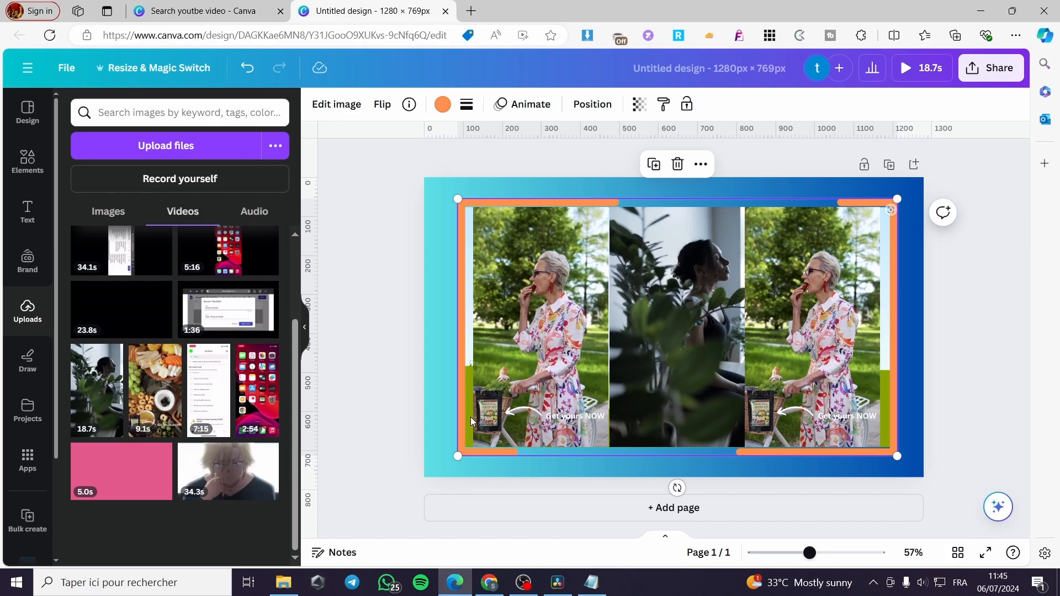
pyautogui.click(493, 482)
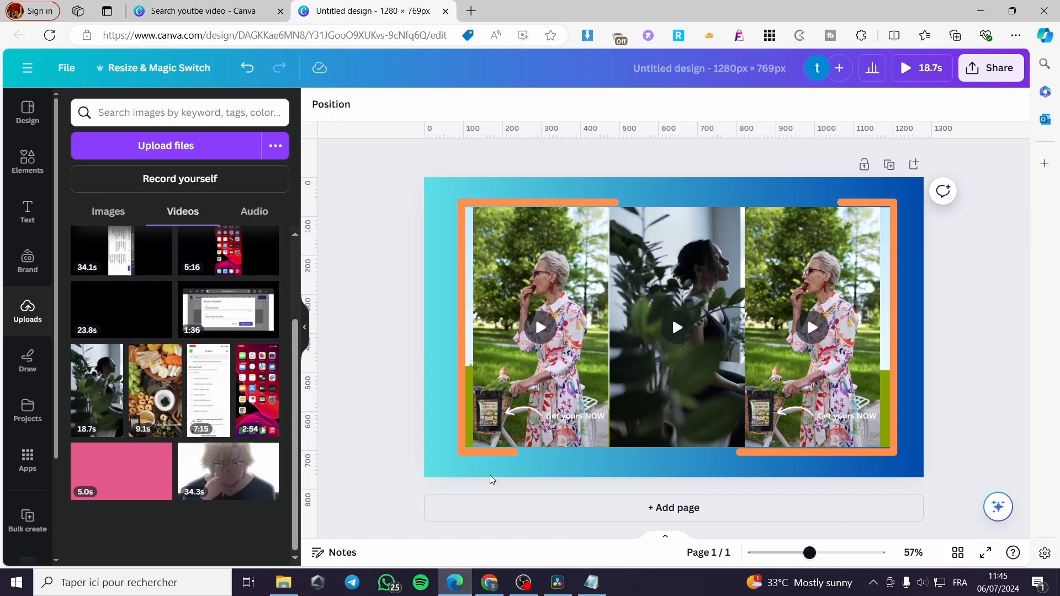
pyautogui.click(469, 435)
pyautogui.press('Delete')
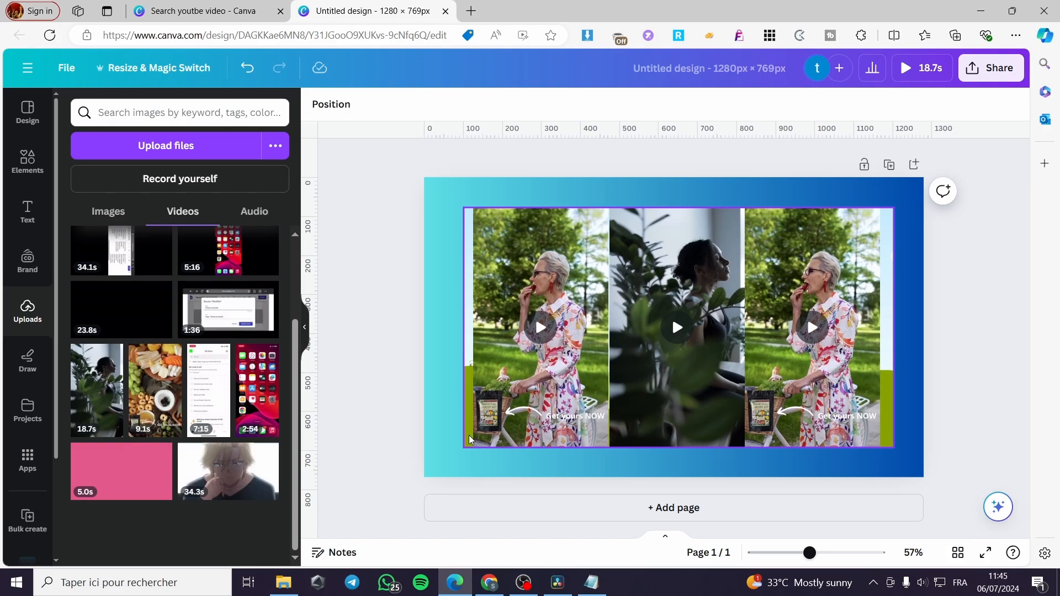
pyautogui.click(469, 435)
pyautogui.press('Delete')
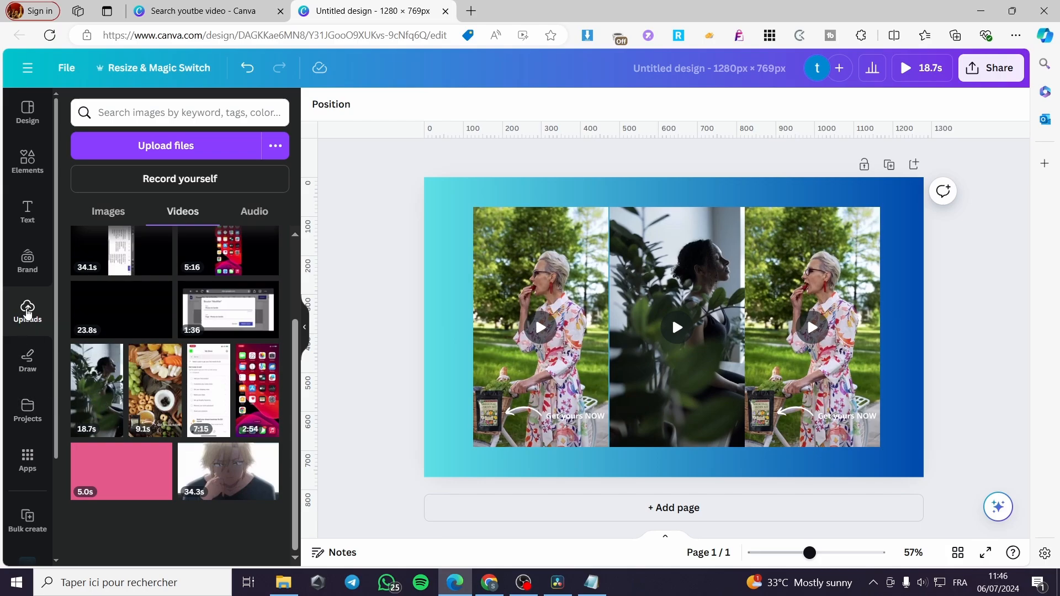
# Add the uploaded audio synthesis.wav to the design and try to extend its end on the timeline
pyautogui.click(243, 211)
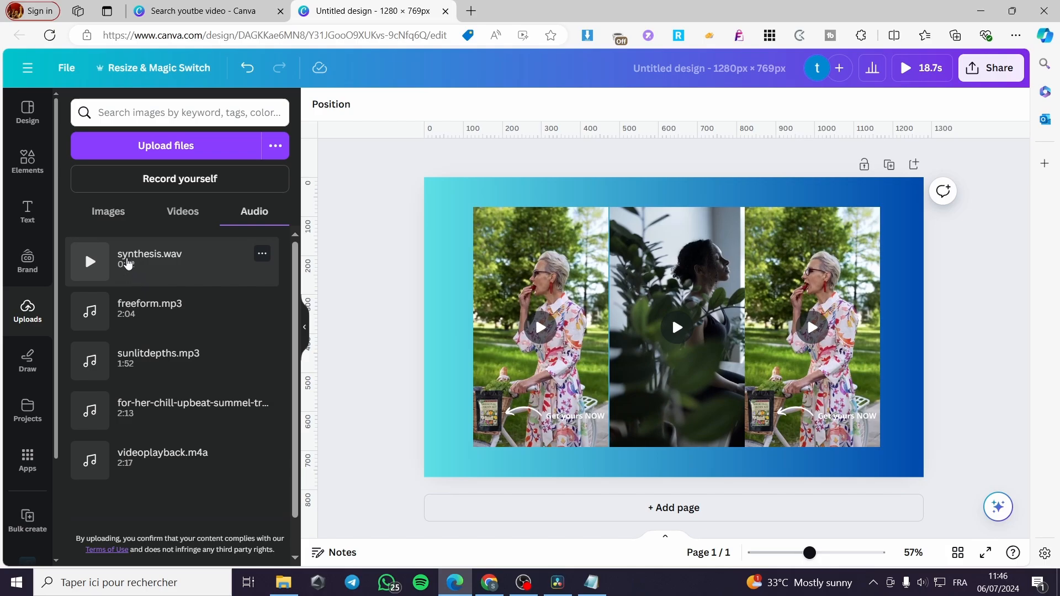
pyautogui.moveTo(127, 263); pyautogui.dragTo(525, 480)
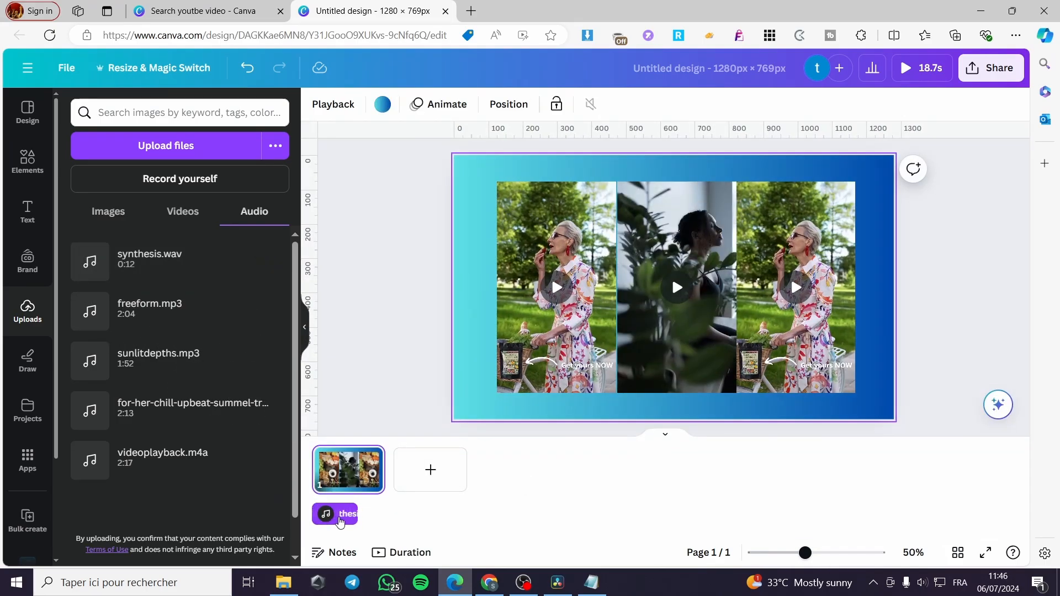
pyautogui.click(343, 519)
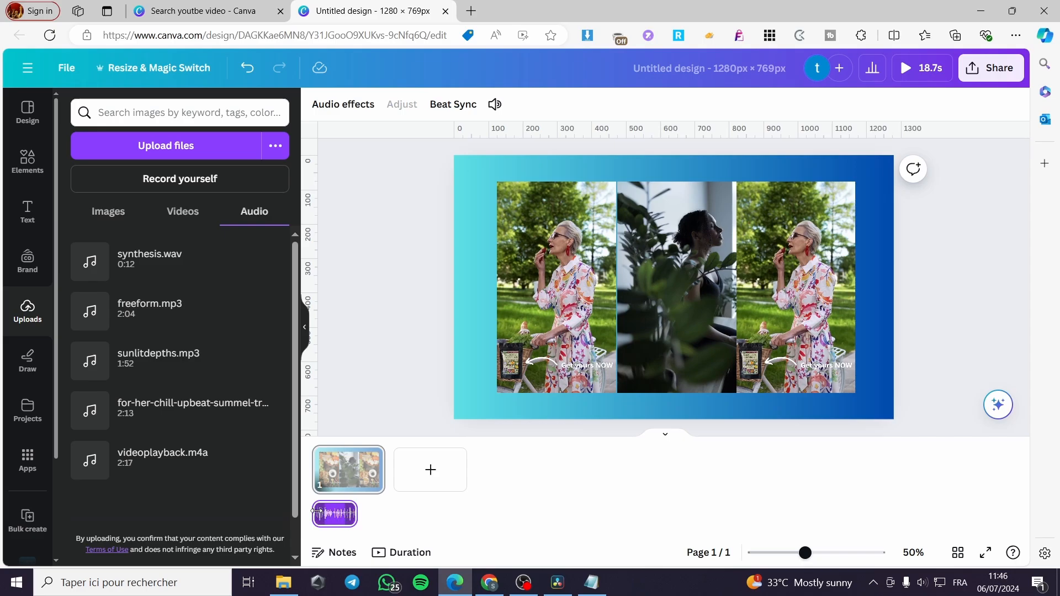
pyautogui.moveTo(352, 513)
pyautogui.mouseDown()
pyautogui.moveTo(365, 513)
pyautogui.moveTo(340, 516)
pyautogui.moveTo(357, 515)
pyautogui.mouseUp()
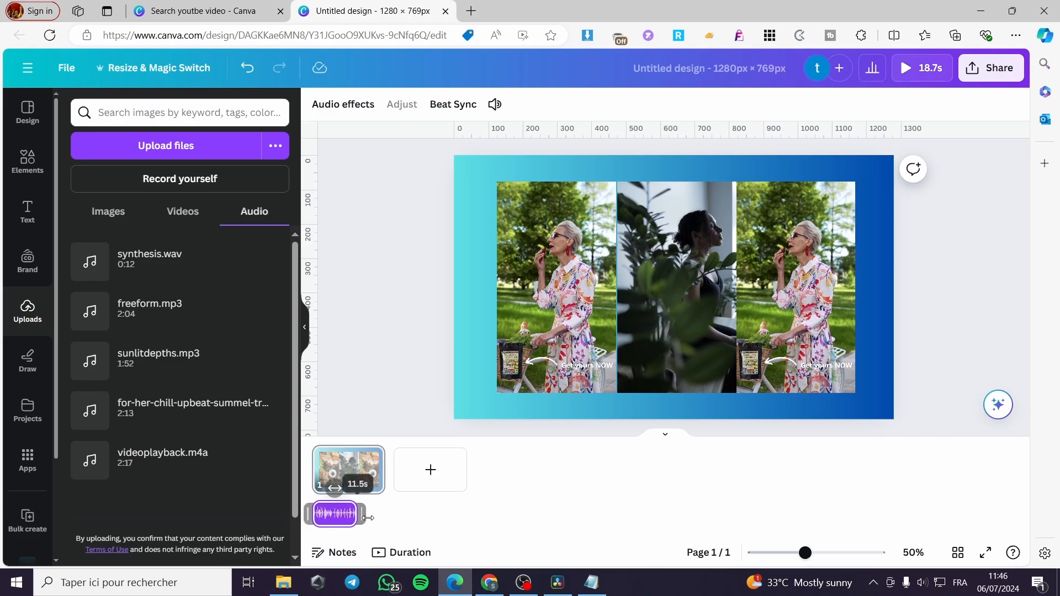
# Show the timeline by duration and try to extend the end of page 1
pyautogui.click(380, 476)
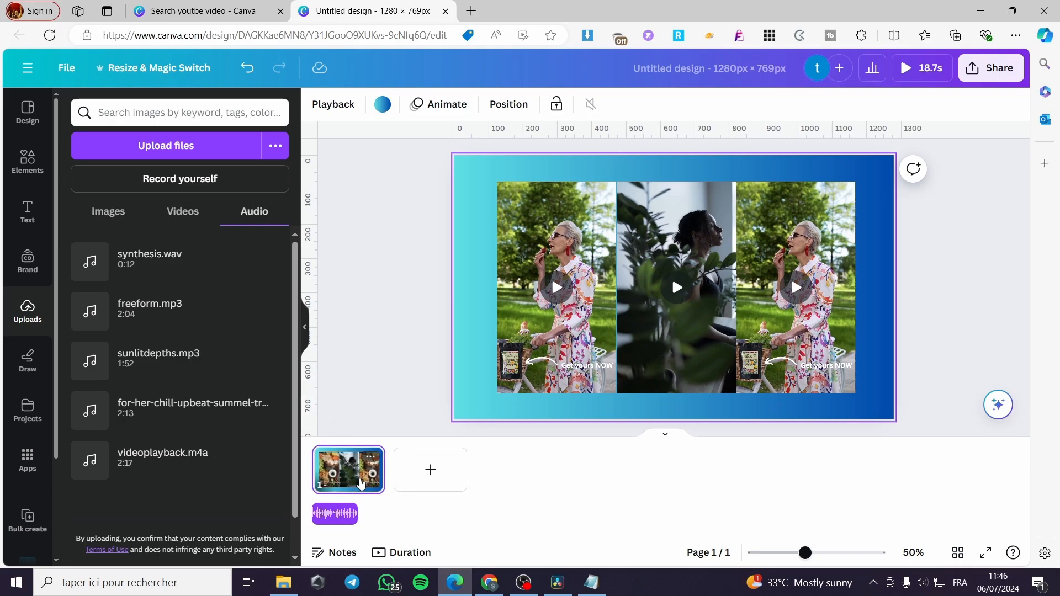
pyautogui.click(405, 551)
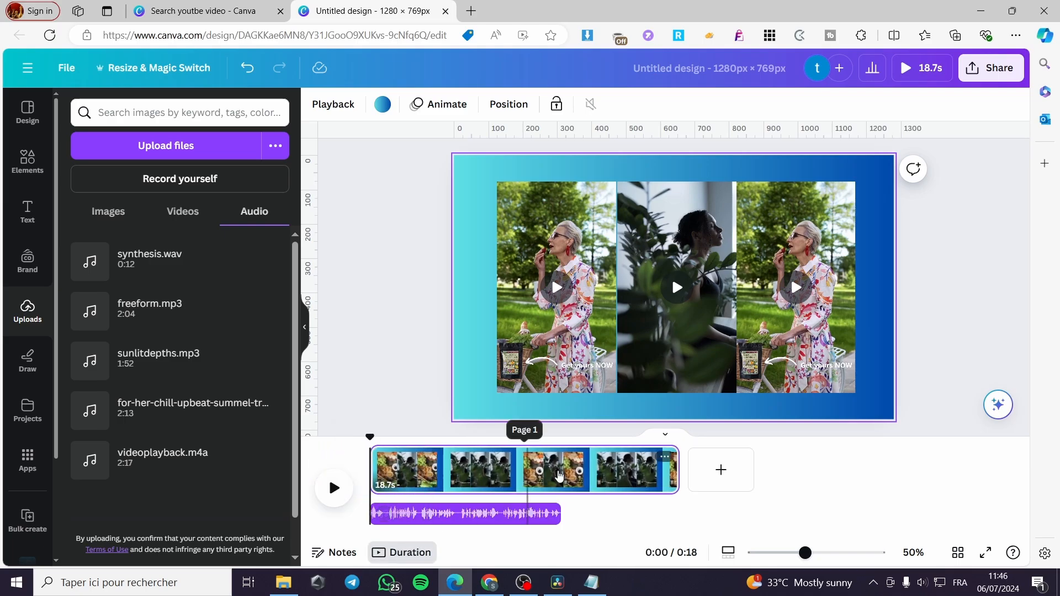
pyautogui.moveTo(676, 468)
pyautogui.mouseDown()
pyautogui.moveTo(445, 470)
pyautogui.moveTo(678, 471)
pyautogui.mouseUp()
# Paste a copy of page 1 after a newly added page and delete the blank page between them
pyautogui.click(521, 475)
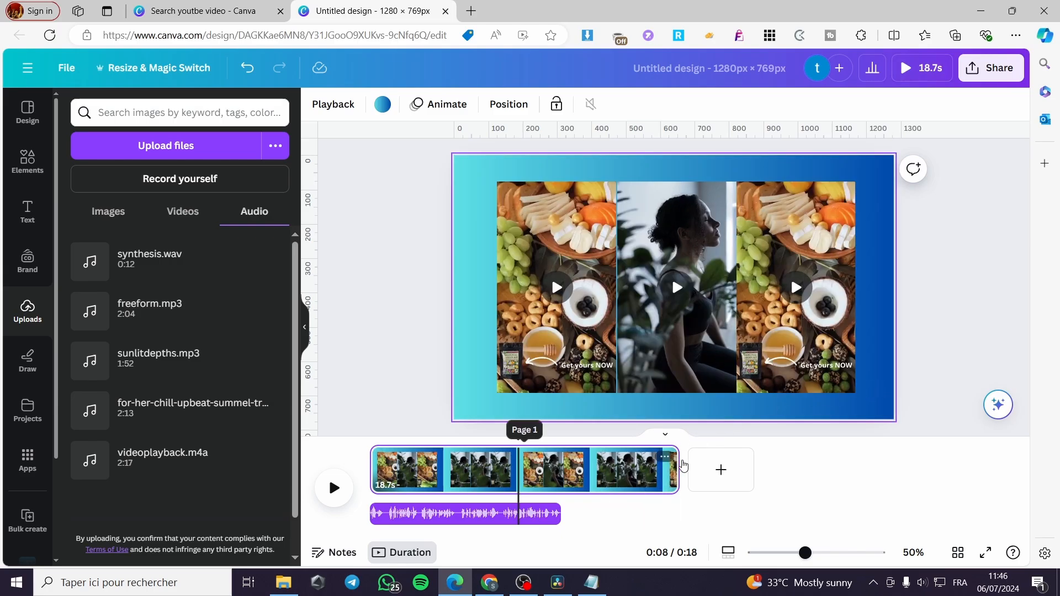
pyautogui.click(720, 477)
pyautogui.hotkey('ctrl', 'v')
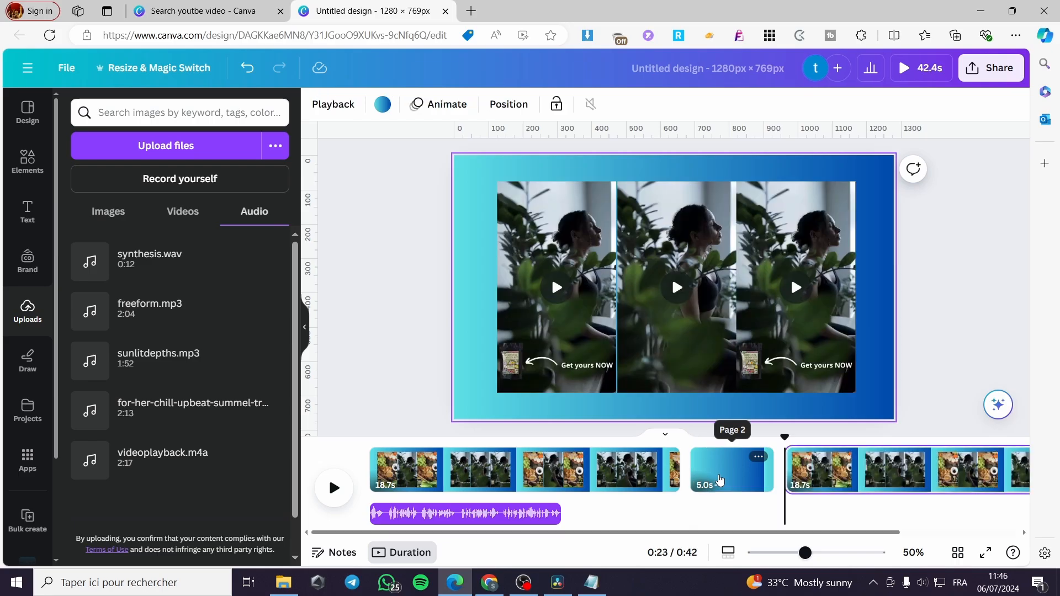
pyautogui.click(732, 476)
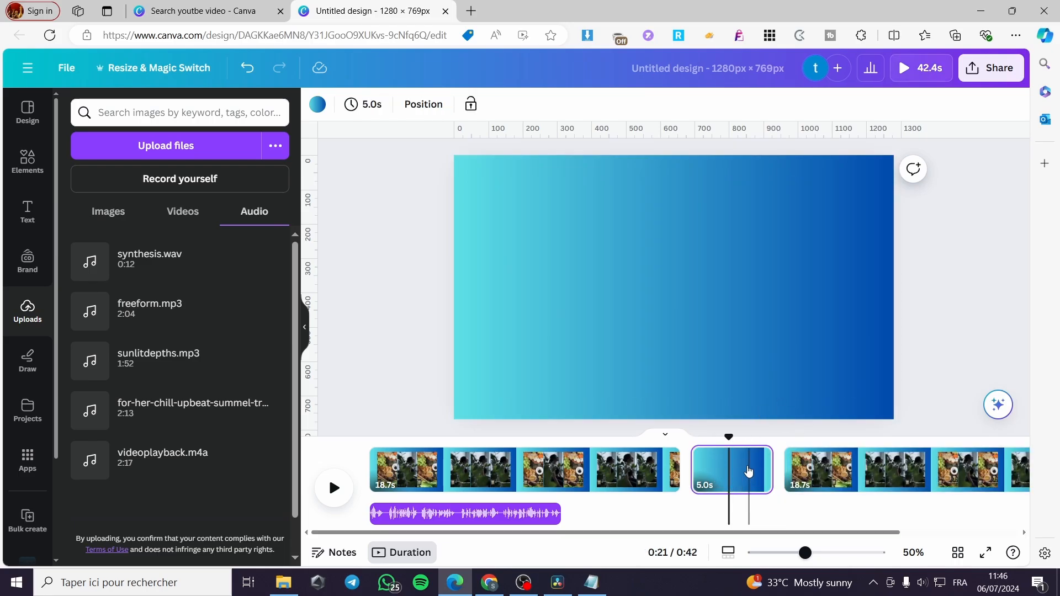
pyautogui.press('Delete')
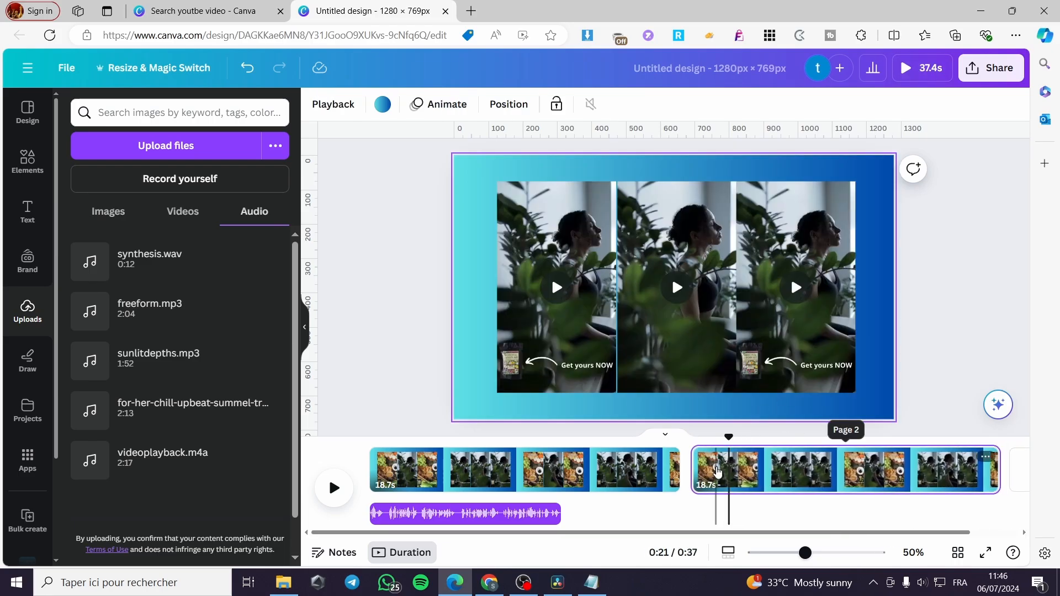
# Trim the end of the audio track to 11.4 s and duplicate the track
pyautogui.click(527, 517)
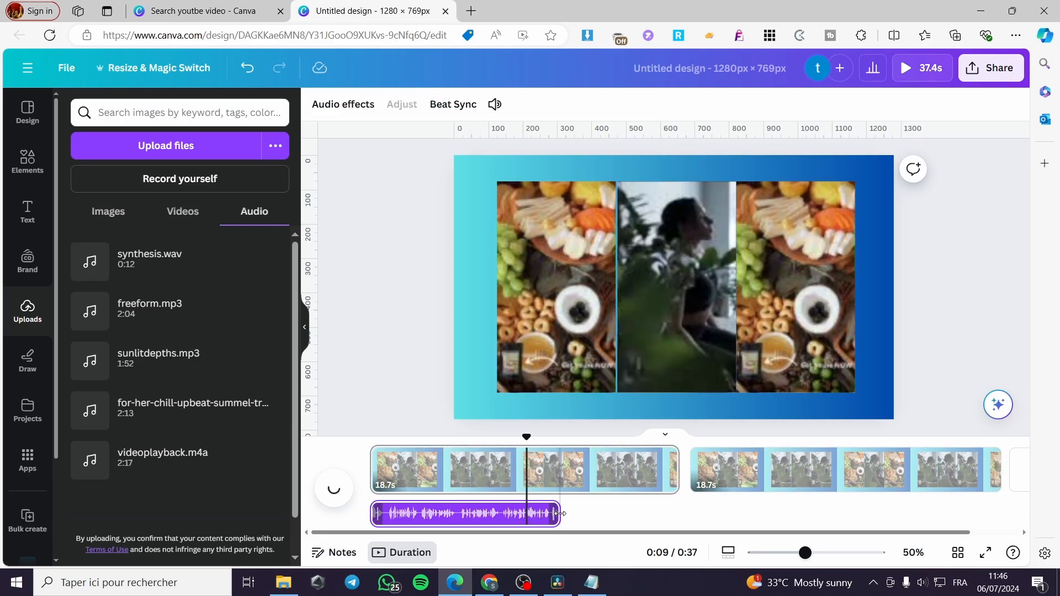
pyautogui.moveTo(557, 514)
pyautogui.mouseDown()
pyautogui.moveTo(595, 514)
pyautogui.moveTo(553, 513)
pyautogui.mouseUp()
pyautogui.rightClick(491, 517)
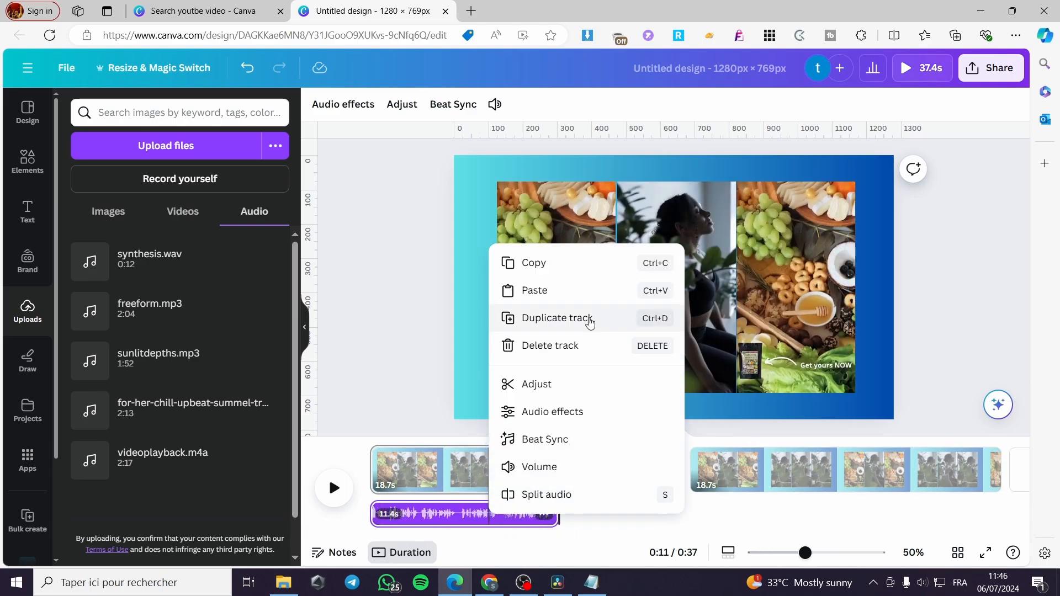
pyautogui.click(589, 323)
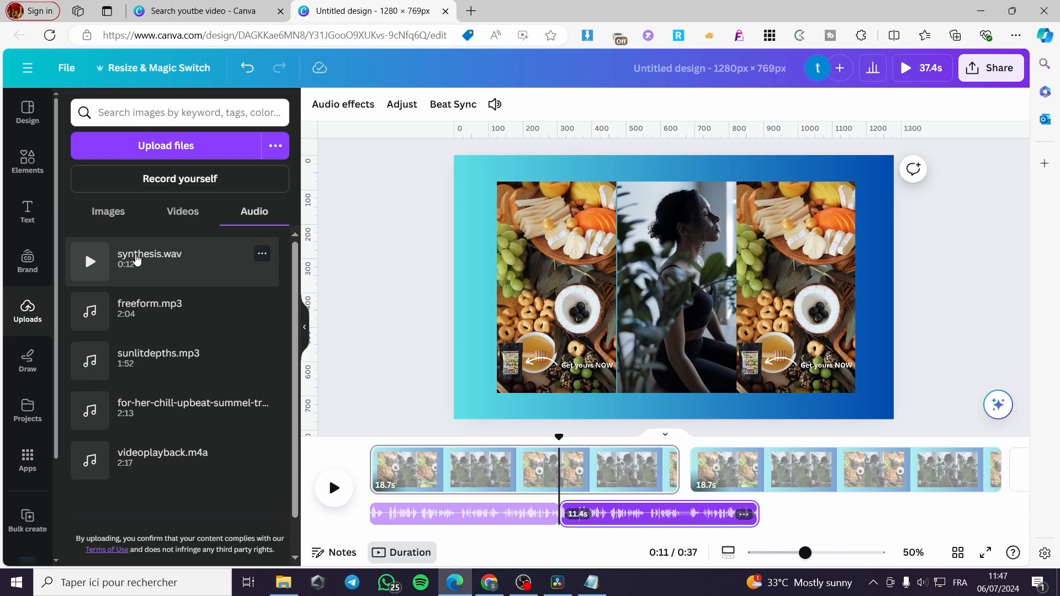
# Add synthesis.wav again on a second audio row, starting at the beginning of page 1
pyautogui.moveTo(136, 259); pyautogui.dragTo(371, 524)
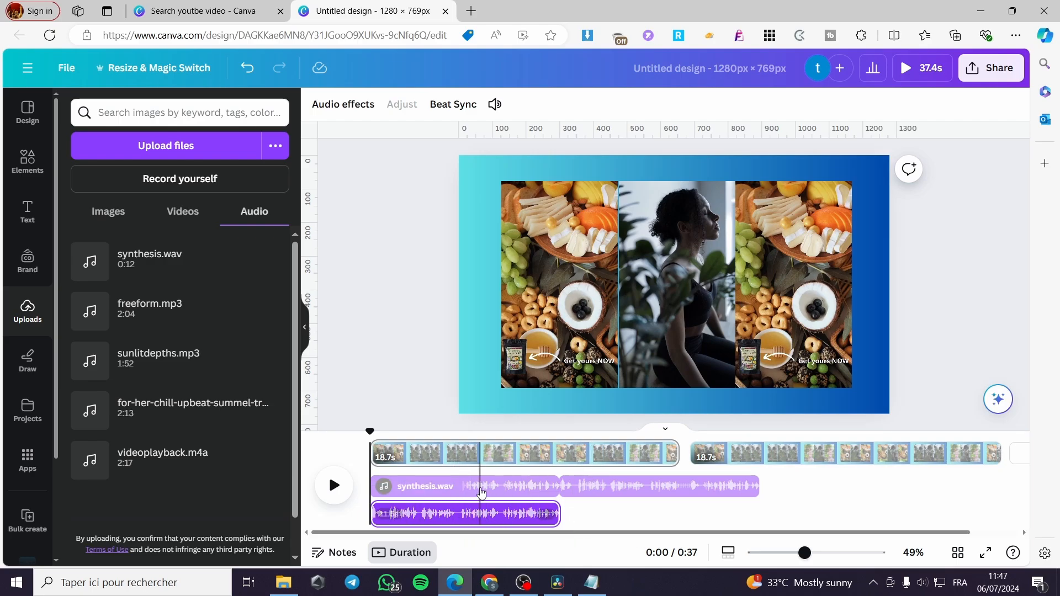
# Set the first audio track's volume to 46 and apply it to all audio tracks
pyautogui.click(479, 489)
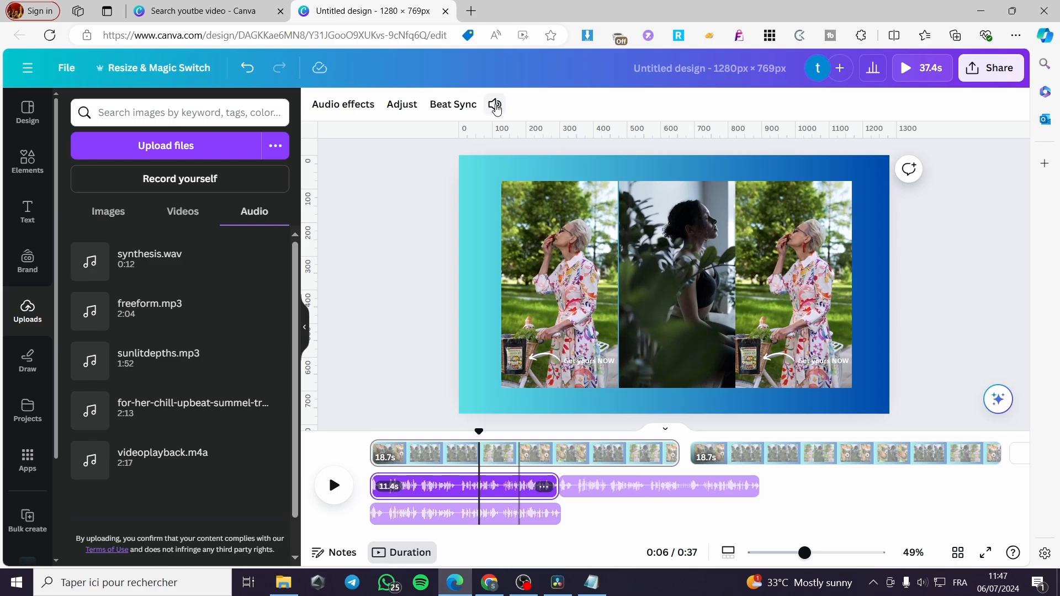
pyautogui.click(496, 105)
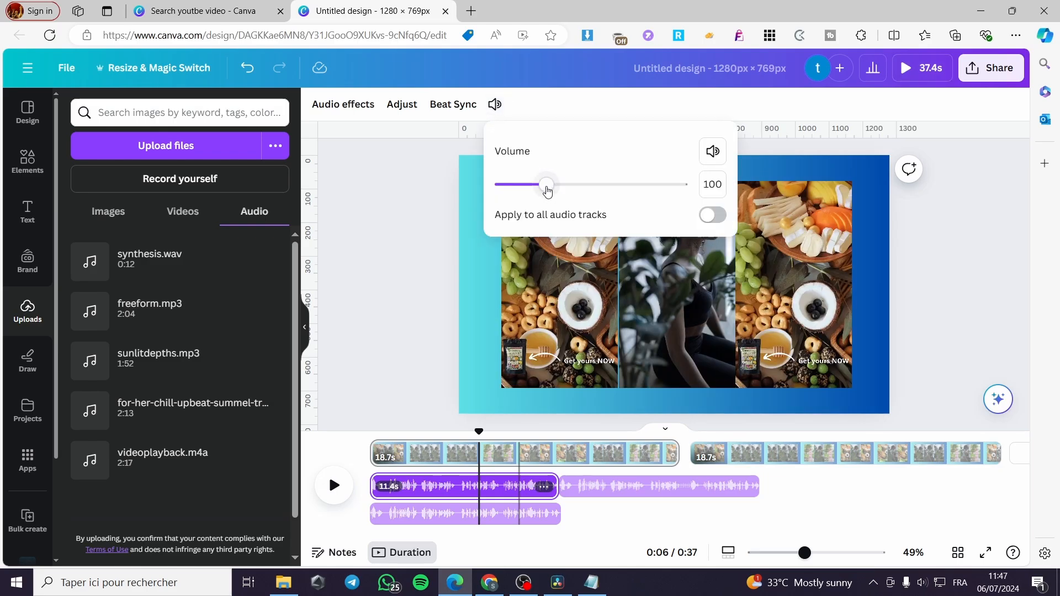
pyautogui.moveTo(542, 189)
pyautogui.mouseDown()
pyautogui.moveTo(527, 190)
pyautogui.moveTo(614, 187)
pyautogui.moveTo(522, 186)
pyautogui.mouseUp()
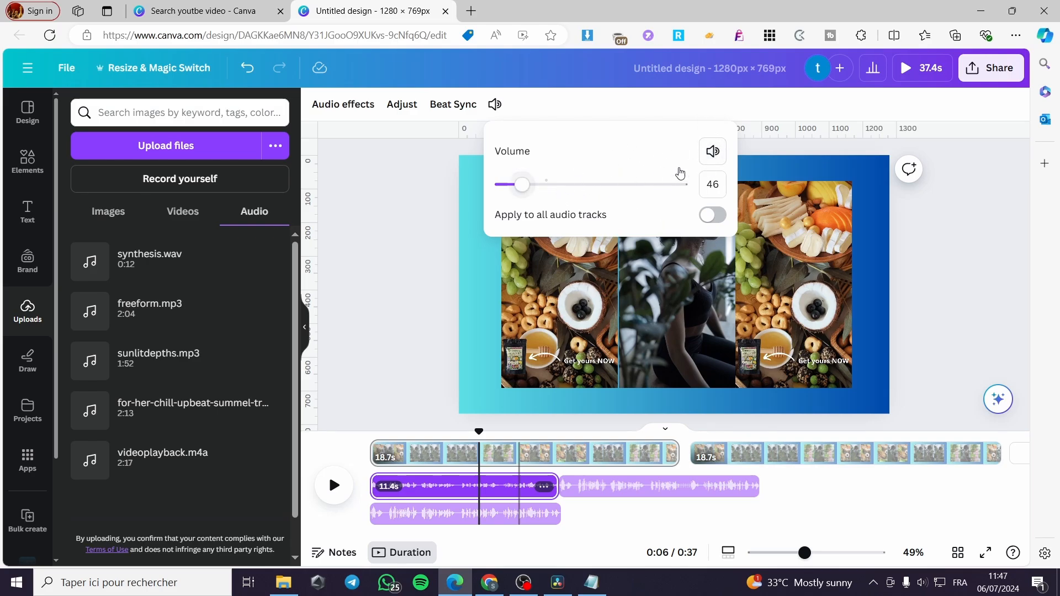
pyautogui.click(712, 219)
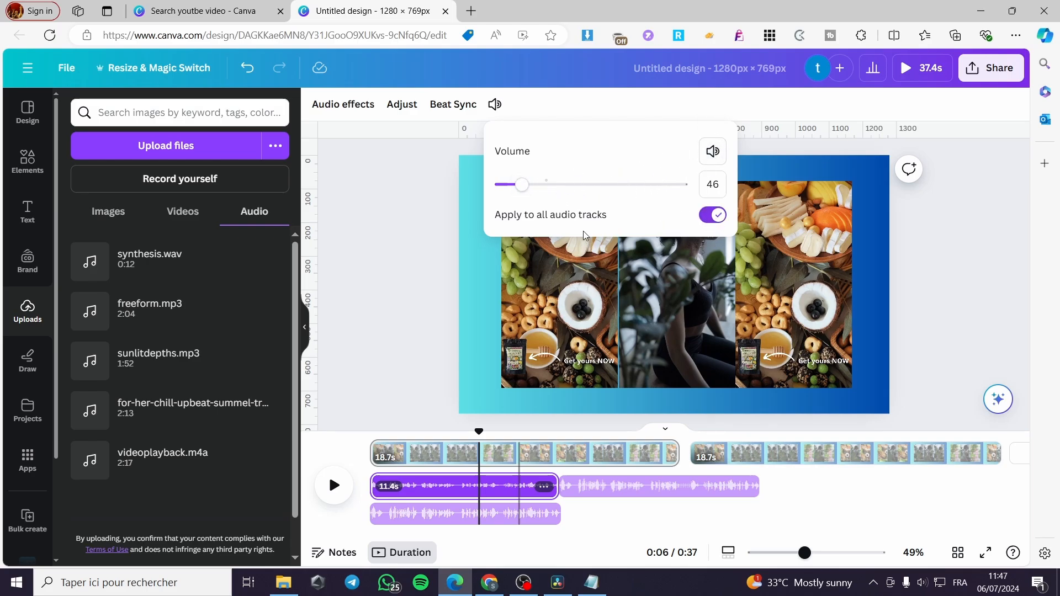
# Check the duplicated track's volume and set the volume of the track on the second audio row to 10
pyautogui.click(617, 493)
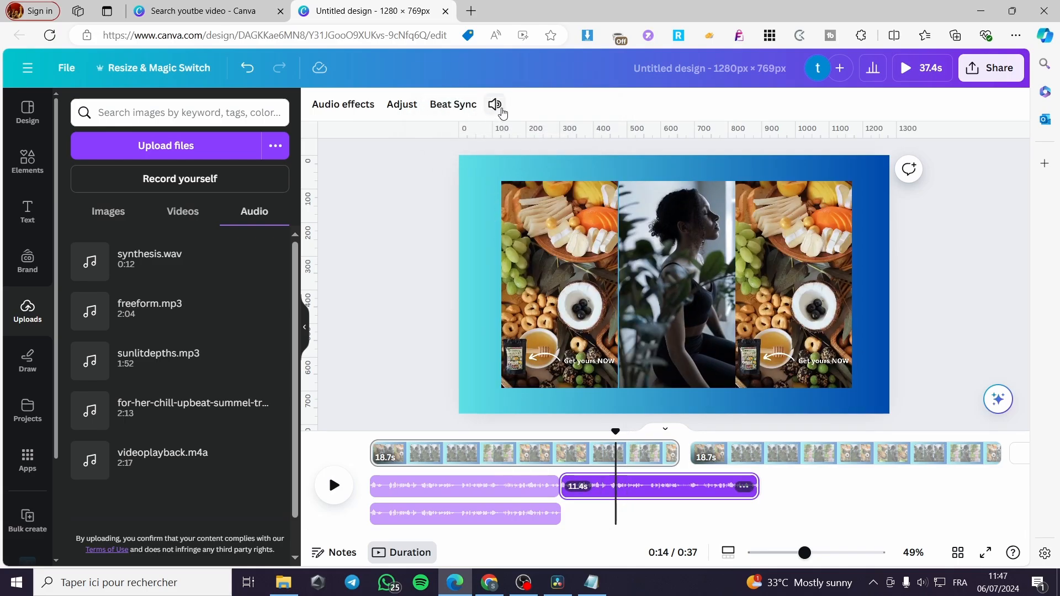
pyautogui.click(494, 104)
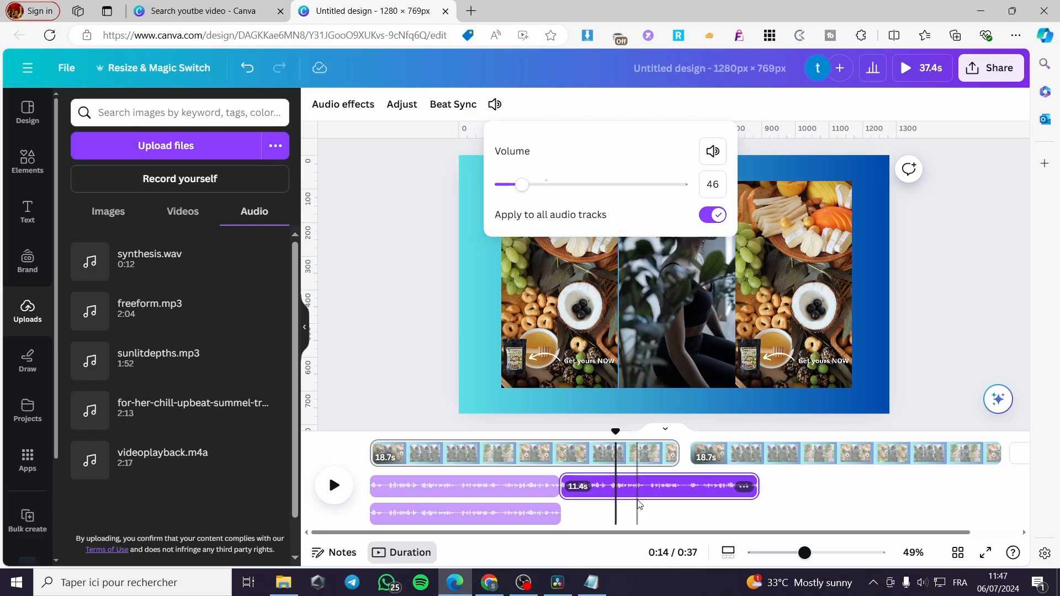
pyautogui.click(530, 513)
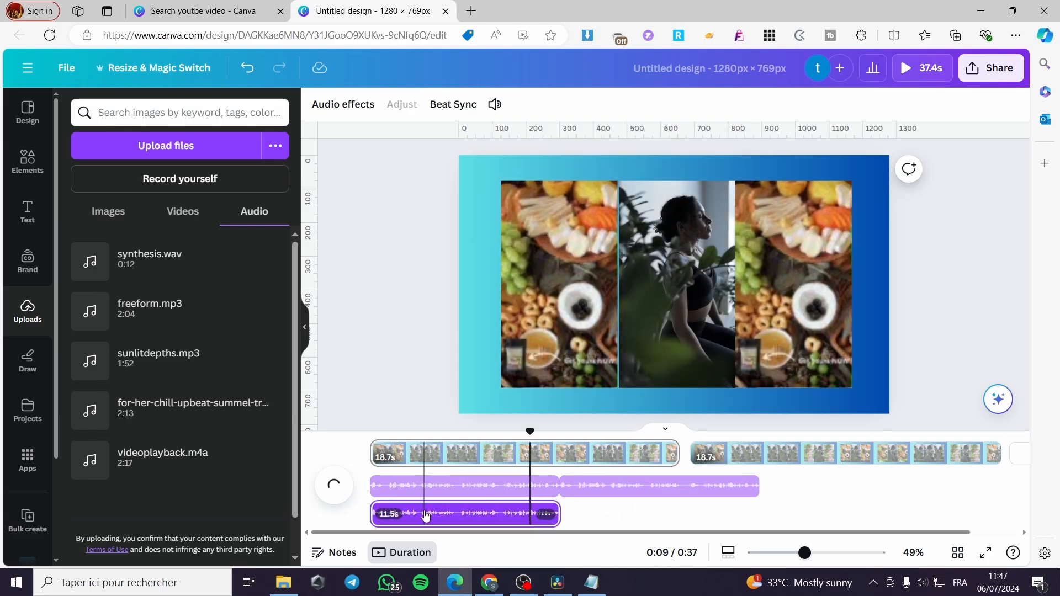
pyautogui.click(494, 105)
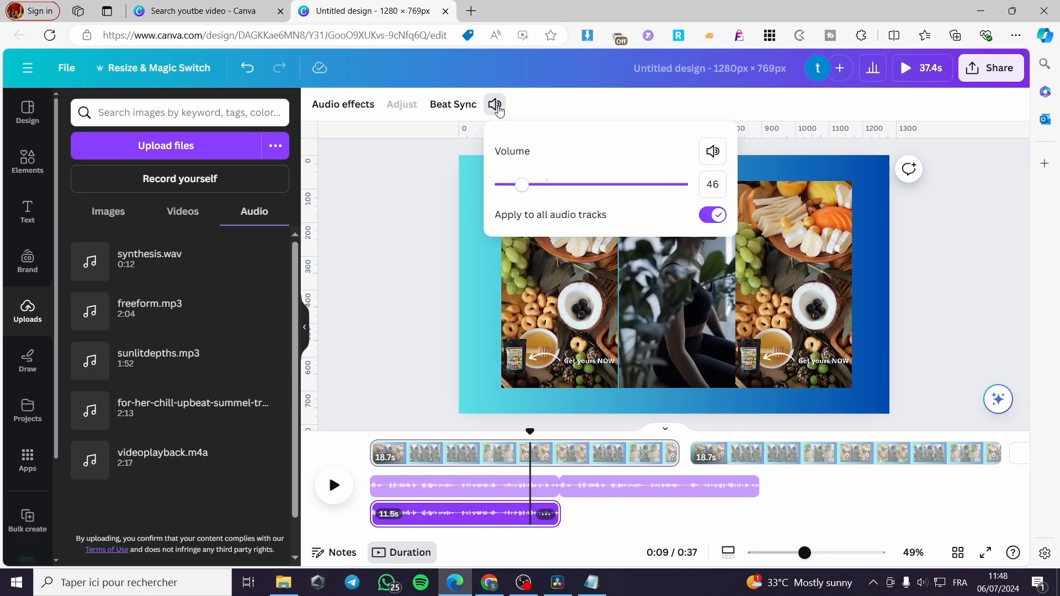
pyautogui.moveTo(526, 184); pyautogui.dragTo(506, 188)
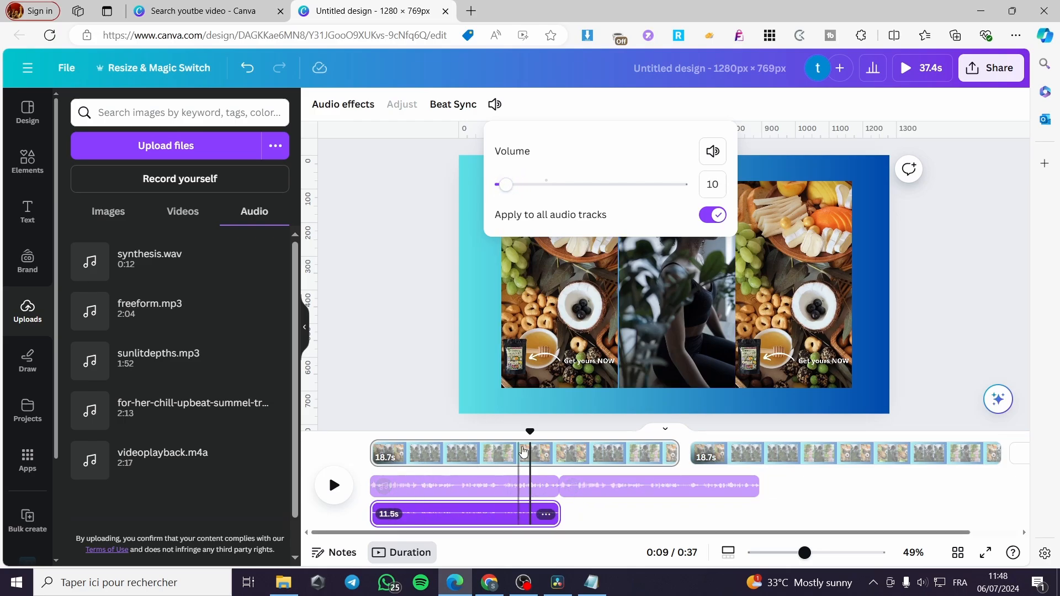
pyautogui.moveTo(529, 431); pyautogui.dragTo(398, 438)
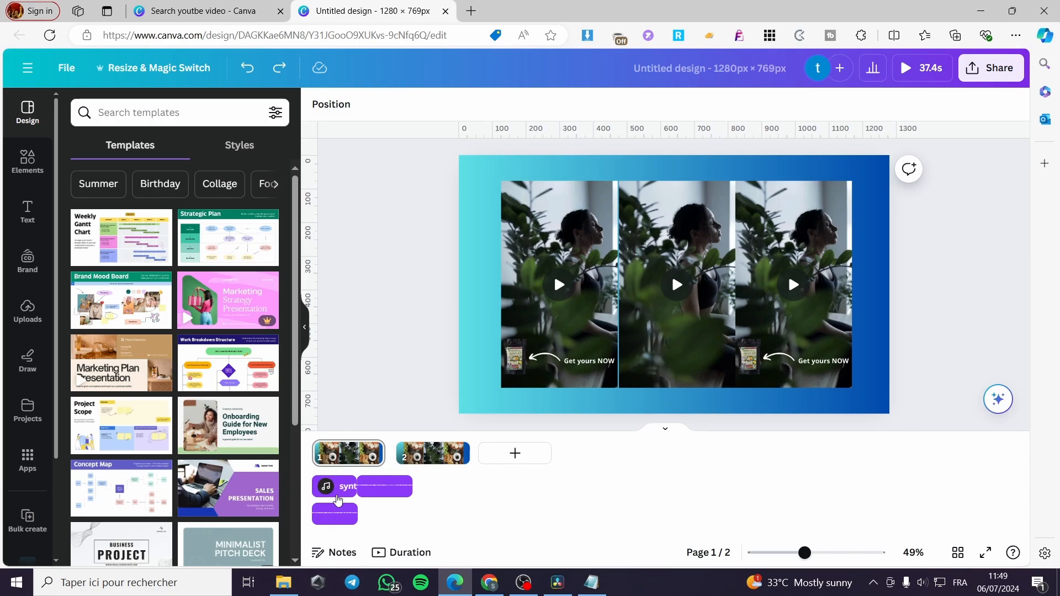
# Examine the Fade in and Fade out audio effects of the first audio track
pyautogui.click(338, 494)
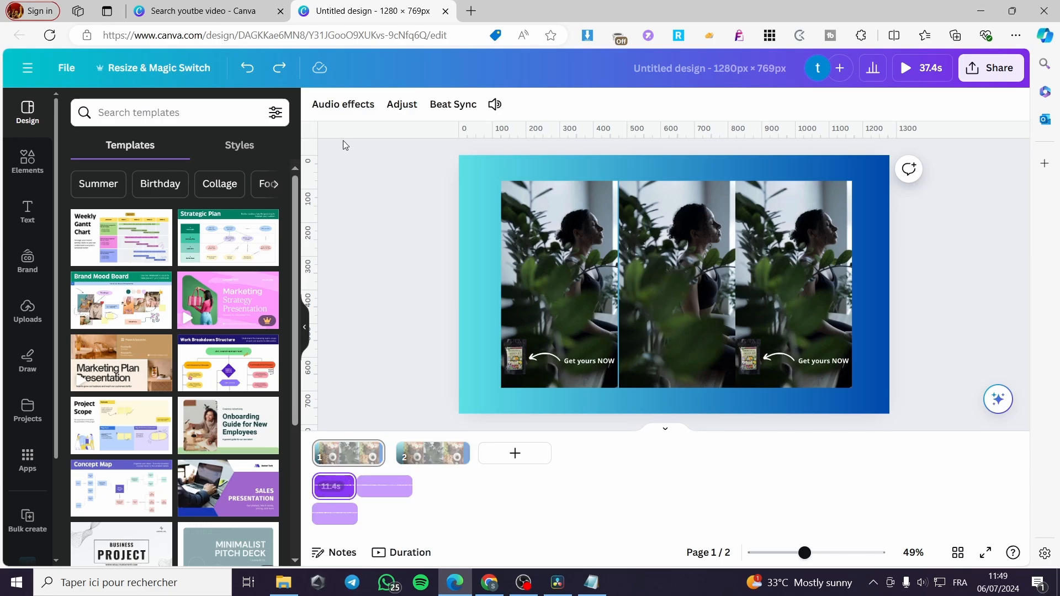
pyautogui.click(348, 106)
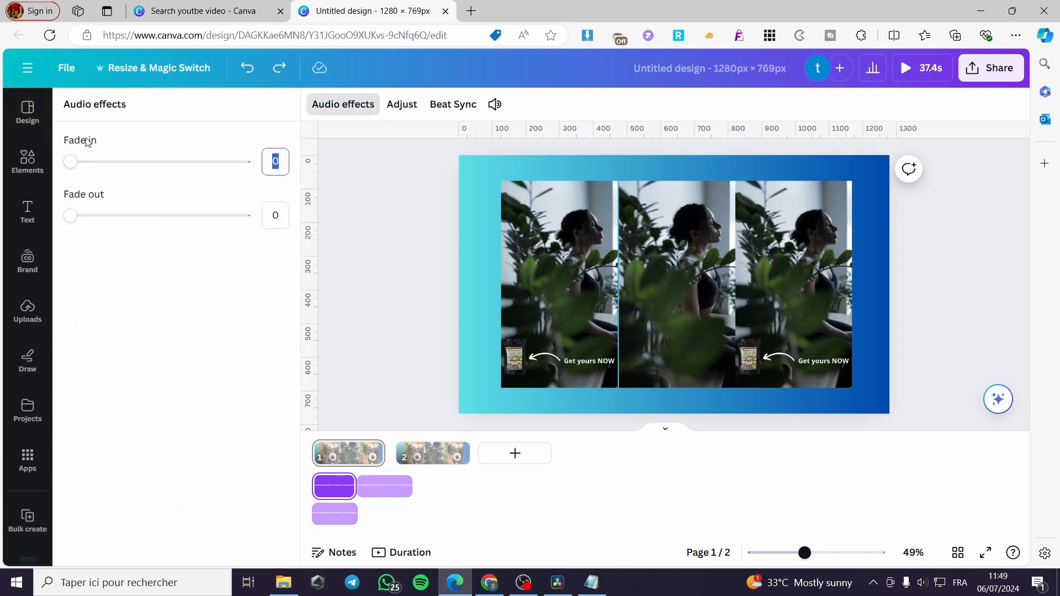
pyautogui.moveTo(70, 161)
pyautogui.mouseDown()
pyautogui.moveTo(118, 161)
pyautogui.moveTo(69, 162)
pyautogui.mouseUp()
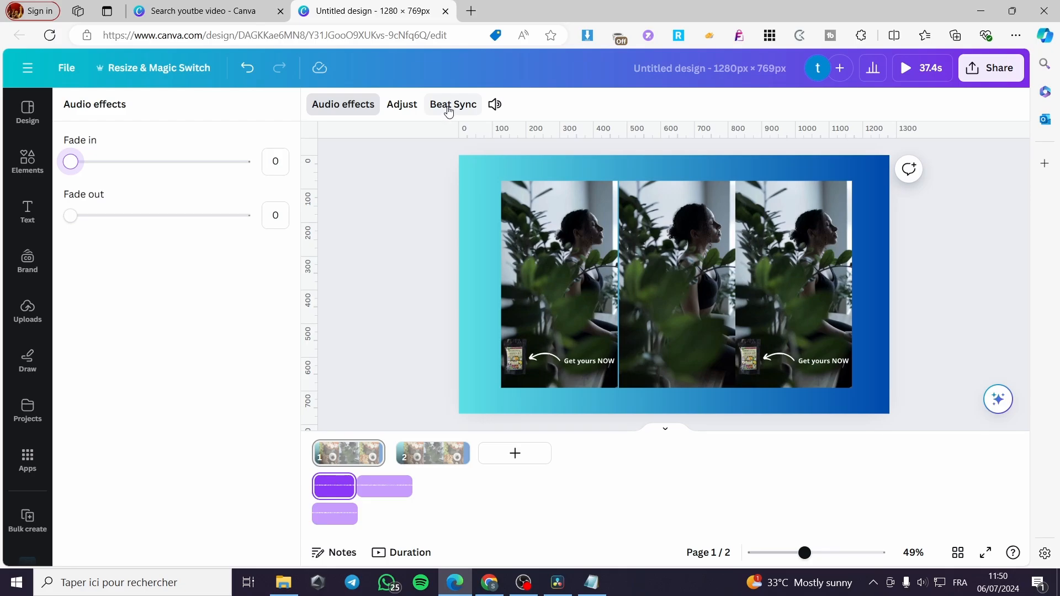
# Turn on Display beat markers in the Beat Sync settings of the first audio track
pyautogui.moveTo(327, 512)
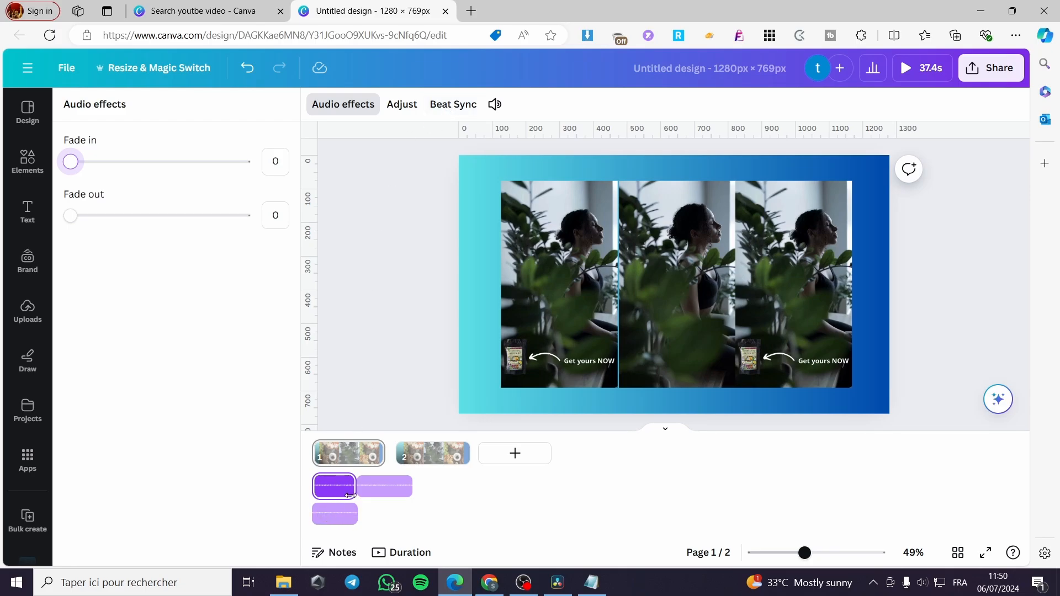
pyautogui.click(454, 106)
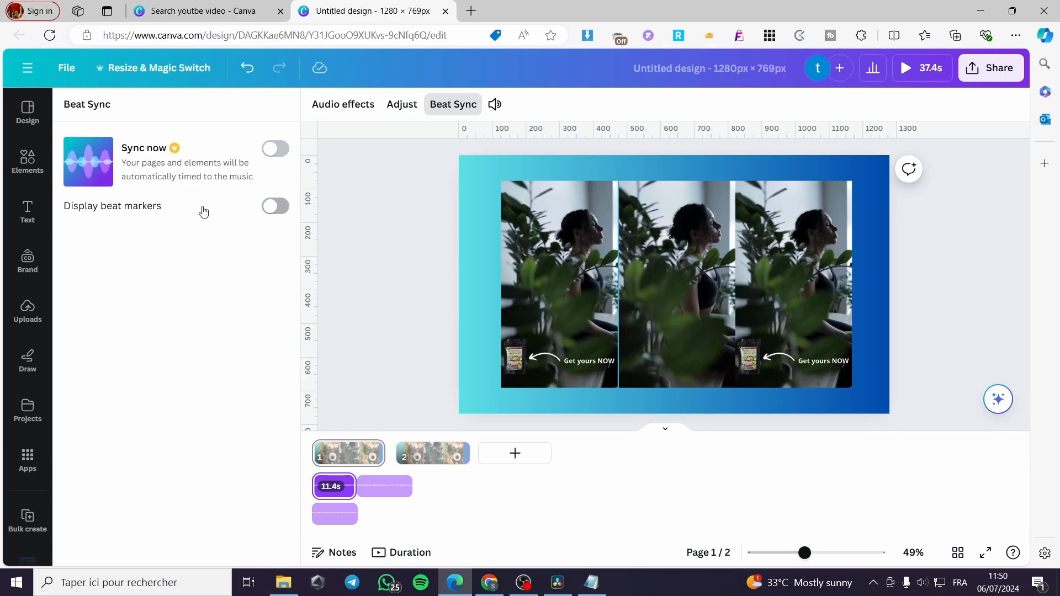
pyautogui.click(277, 207)
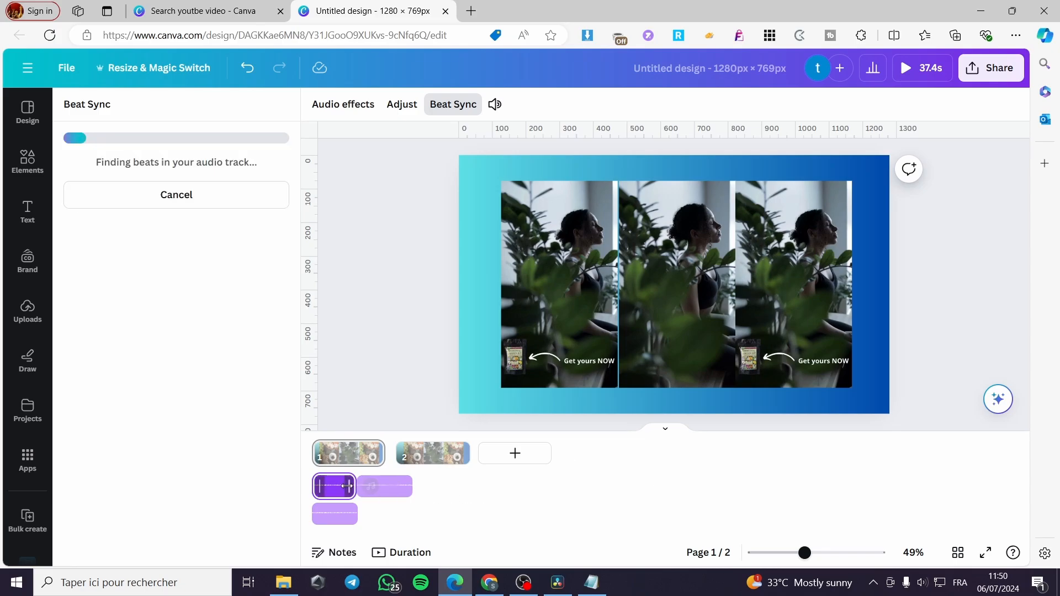